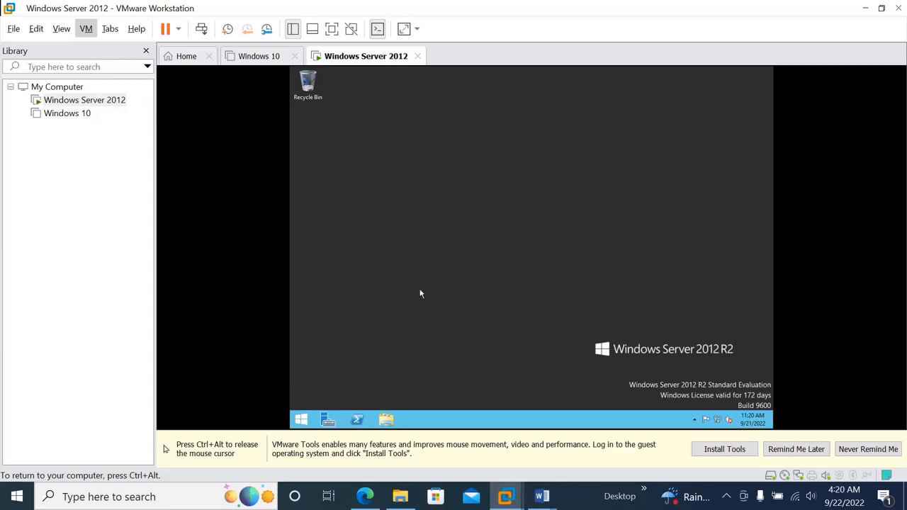
# Step: Open Server Manager and display the Local Server properties page
pyautogui.click(328, 421)
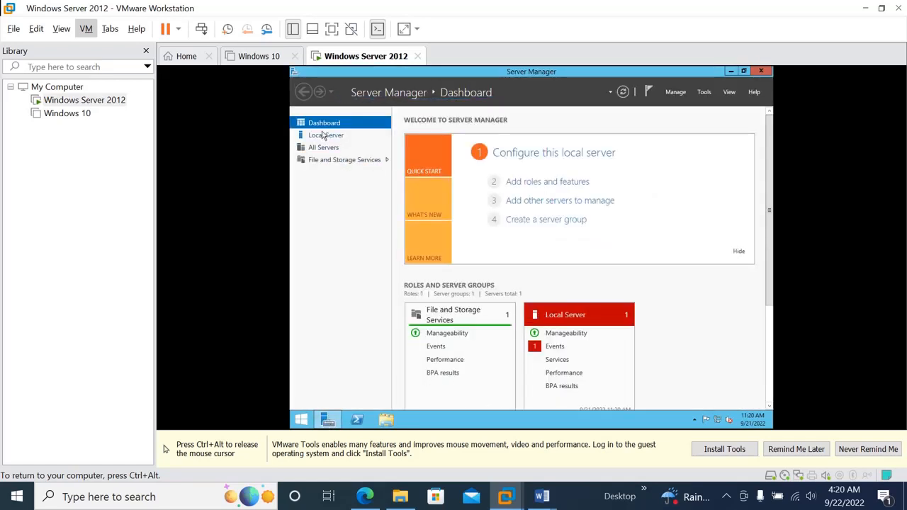
pyautogui.click(320, 135)
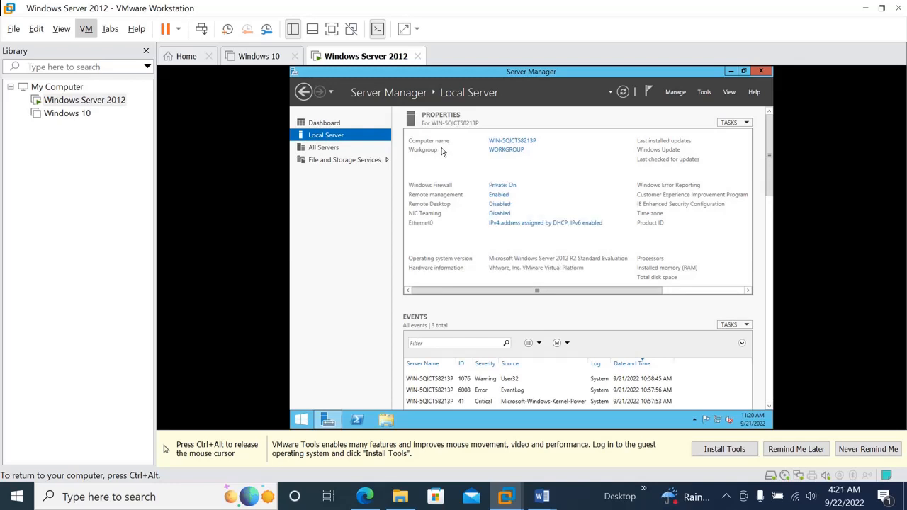
# Step: Change the computer name to ICTDC-01 in System Properties, postponing the restart
pyautogui.click(514, 142)
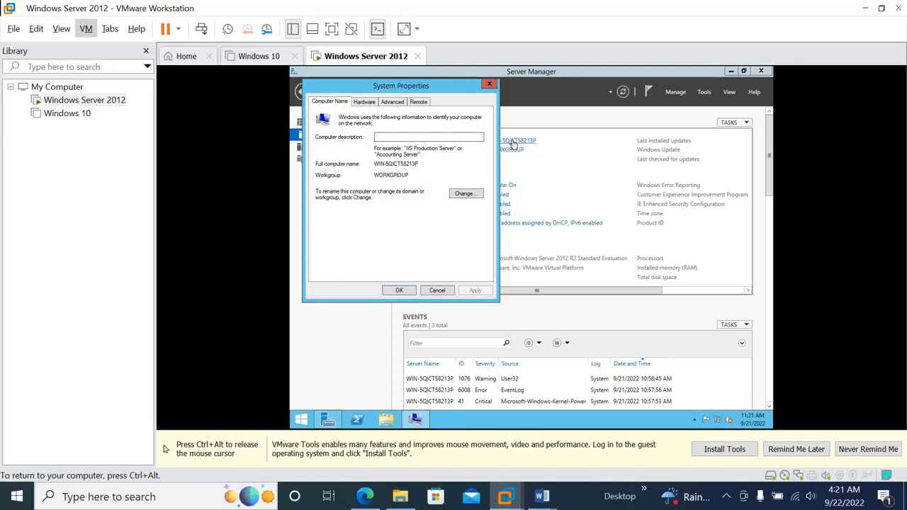
pyautogui.click(464, 194)
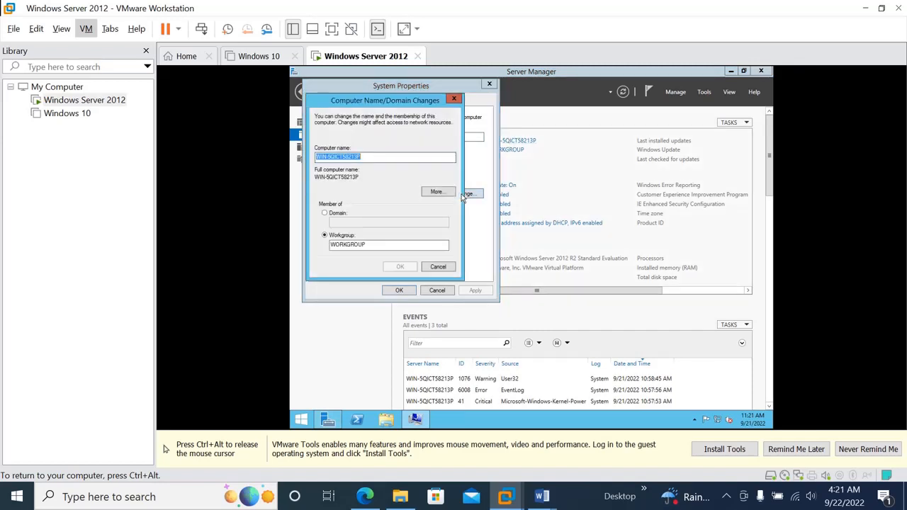
pyautogui.write('l')
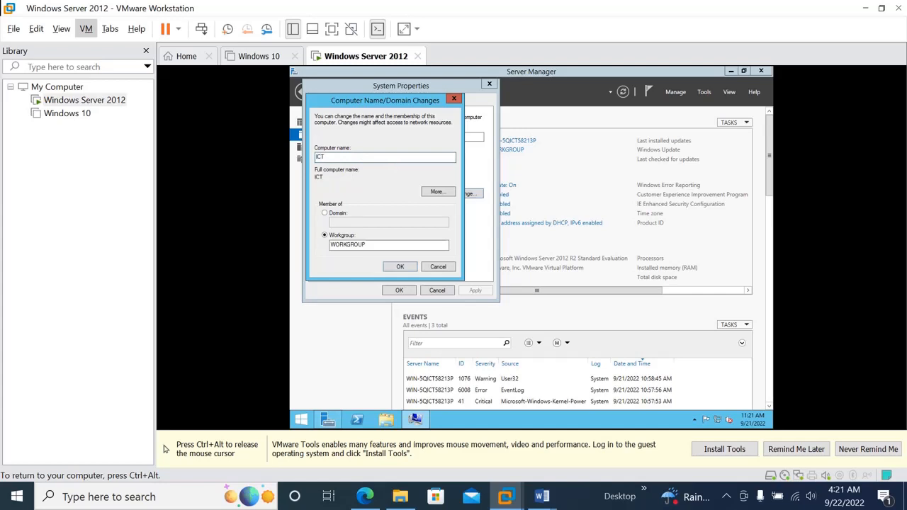
pyautogui.write('CTDC-01')
pyautogui.click(400, 269)
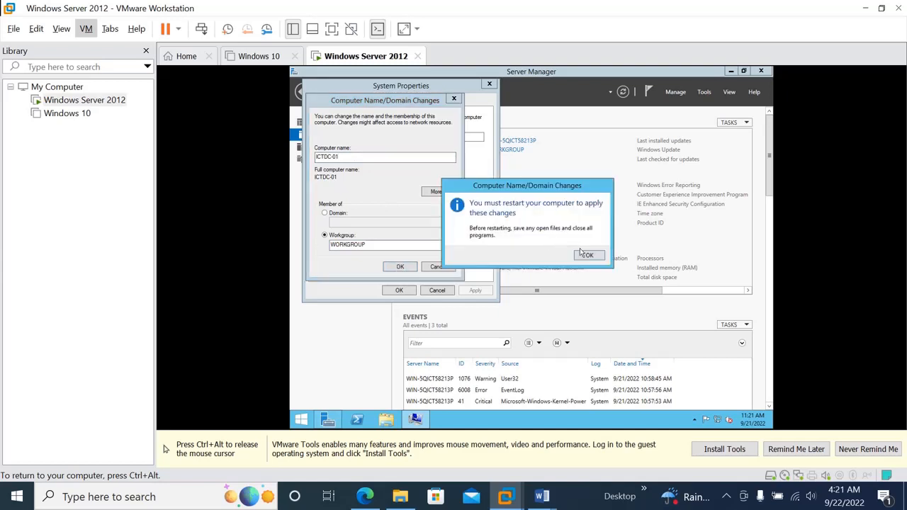
pyautogui.click(589, 256)
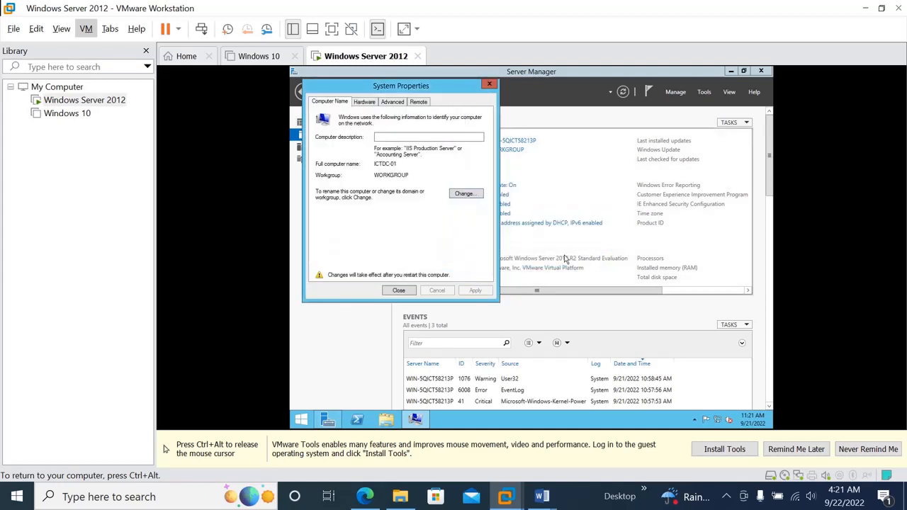
pyautogui.click(398, 291)
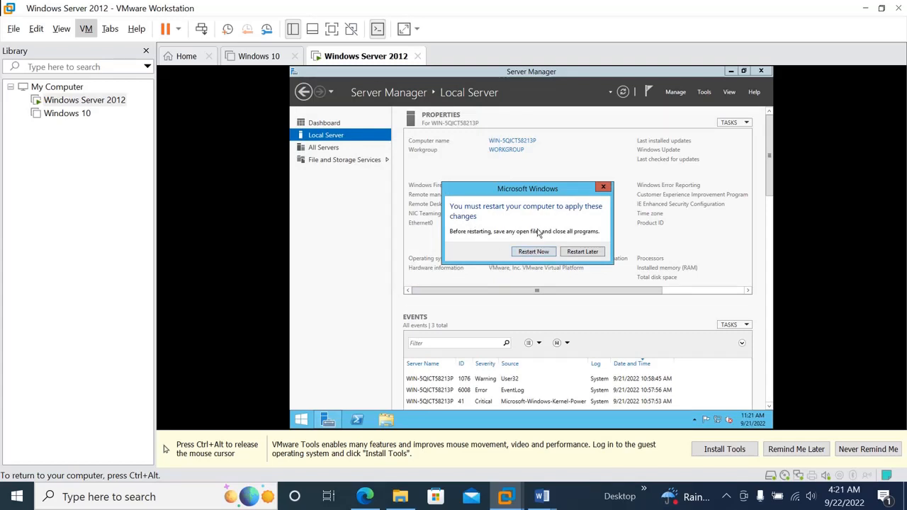
pyautogui.click(582, 252)
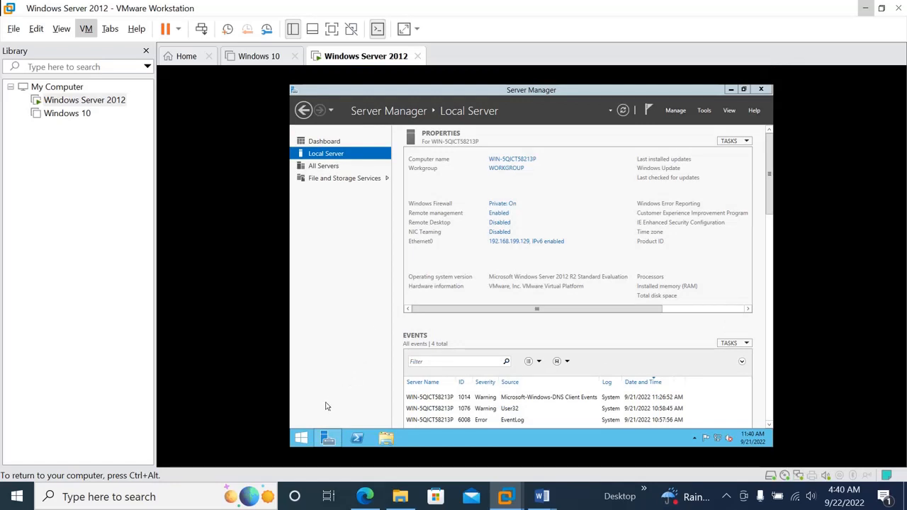
pyautogui.click(301, 437)
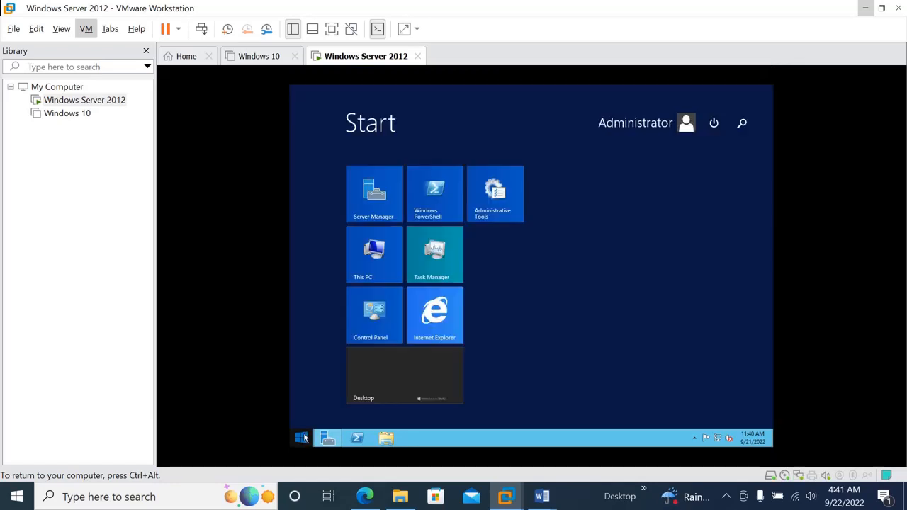
pyautogui.click(742, 125)
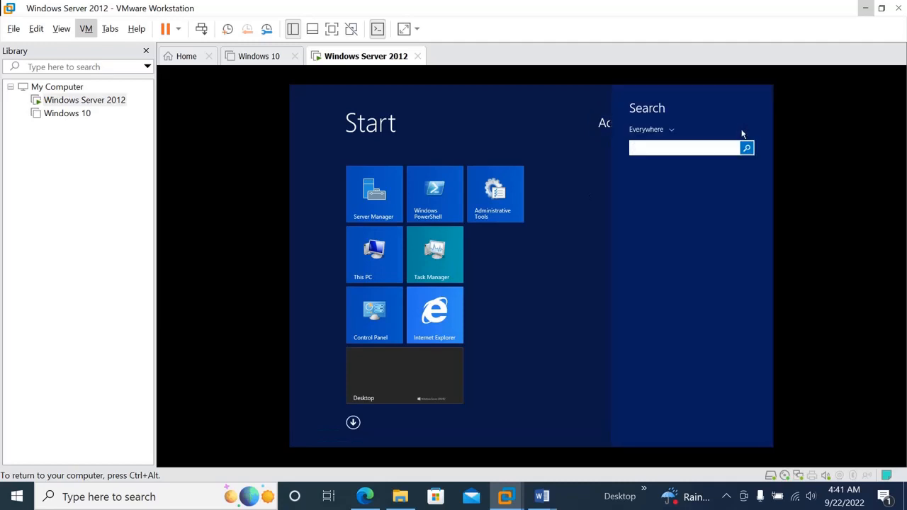
pyautogui.write('md')
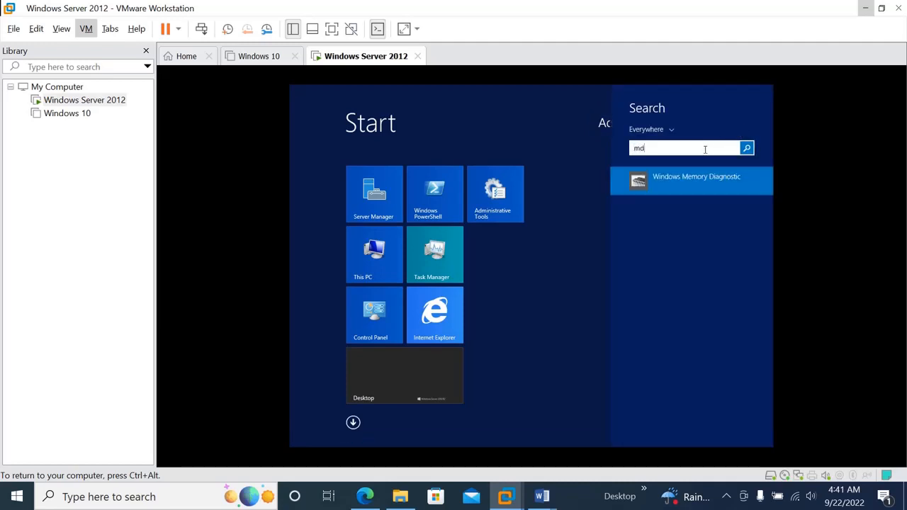
pyautogui.press('BackSpace')
pyautogui.press('BackSpace')
pyautogui.write('cmd')
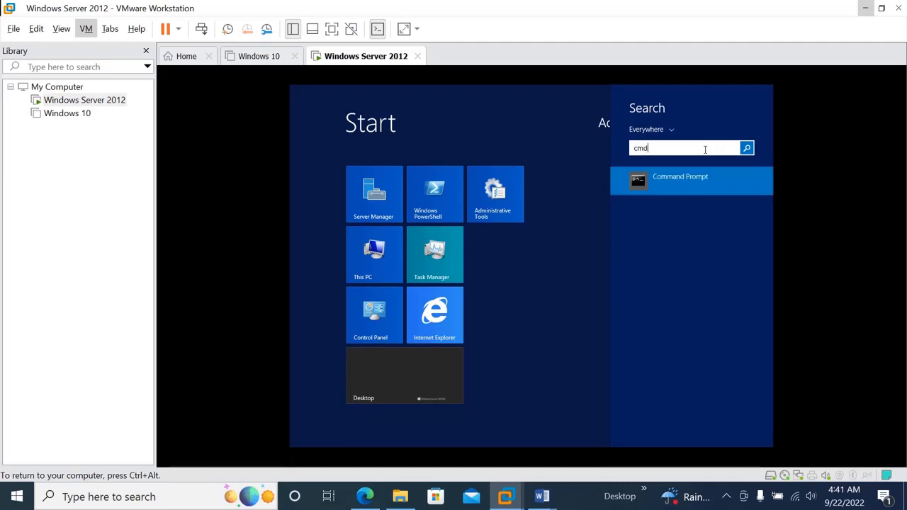
pyautogui.click(727, 183)
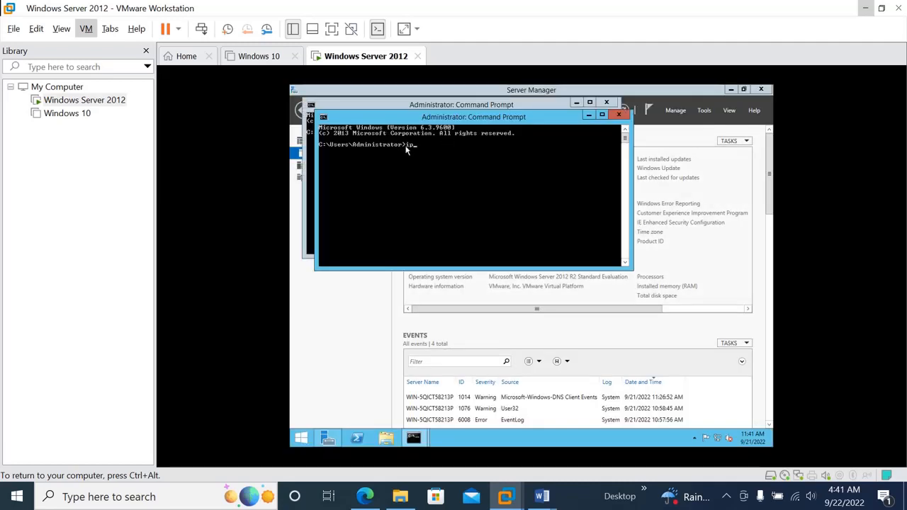
pyautogui.write('ipconfig')
pyautogui.press('Return')
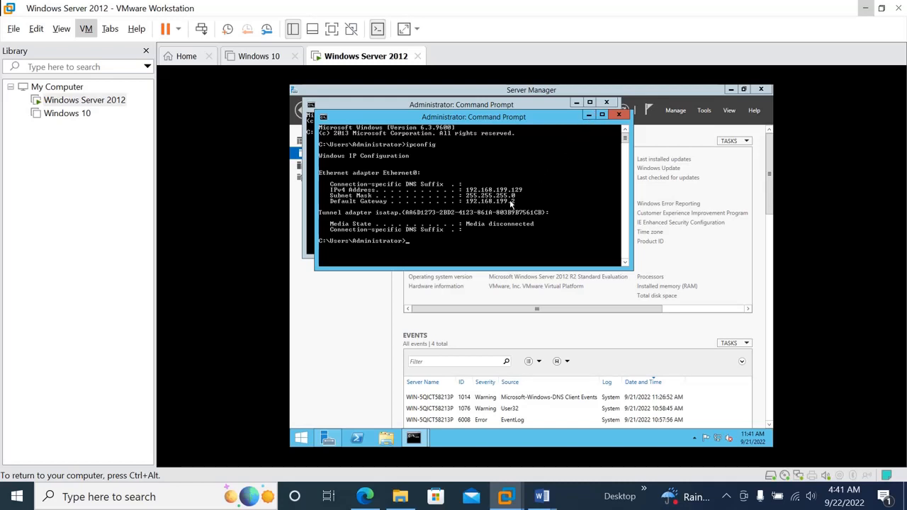
pyautogui.click(589, 115)
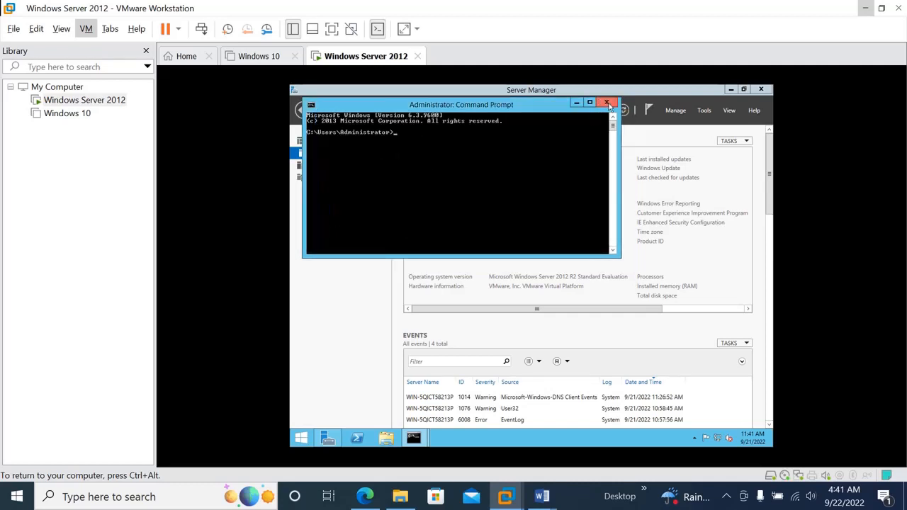
pyautogui.click(606, 103)
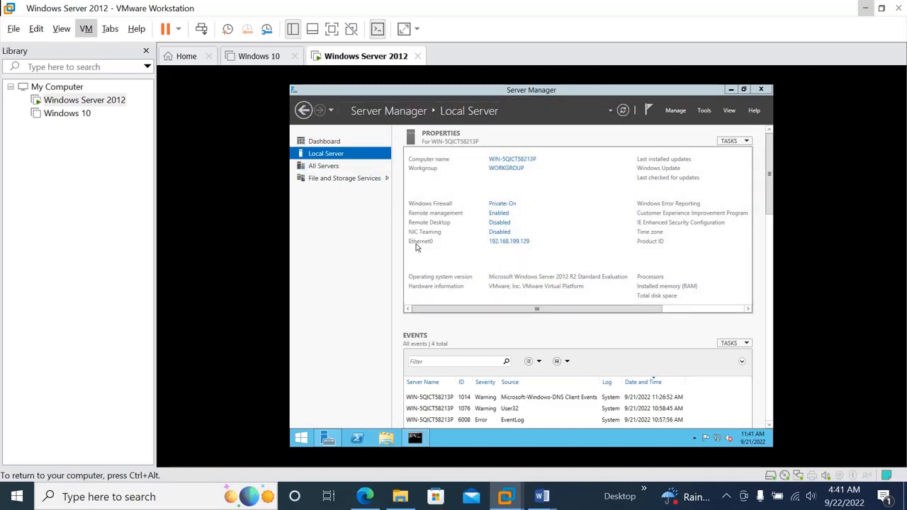
# Step: Give Ethernet0 static IPv4 192.168.199.129/255.255.255.0, gateway 192.168.199.2, DNS 127.0.0.1 and 8.8.8.8
pyautogui.click(496, 244)
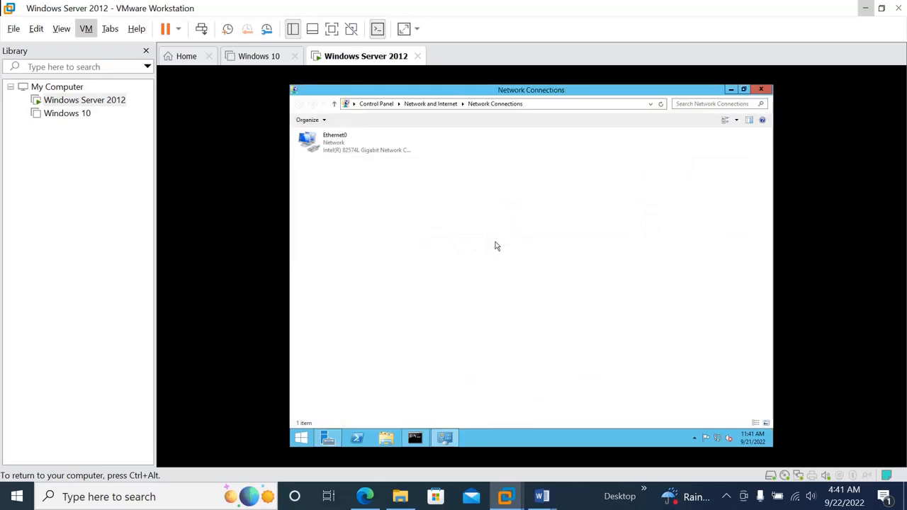
pyautogui.click(339, 144)
pyautogui.rightClick(340, 144)
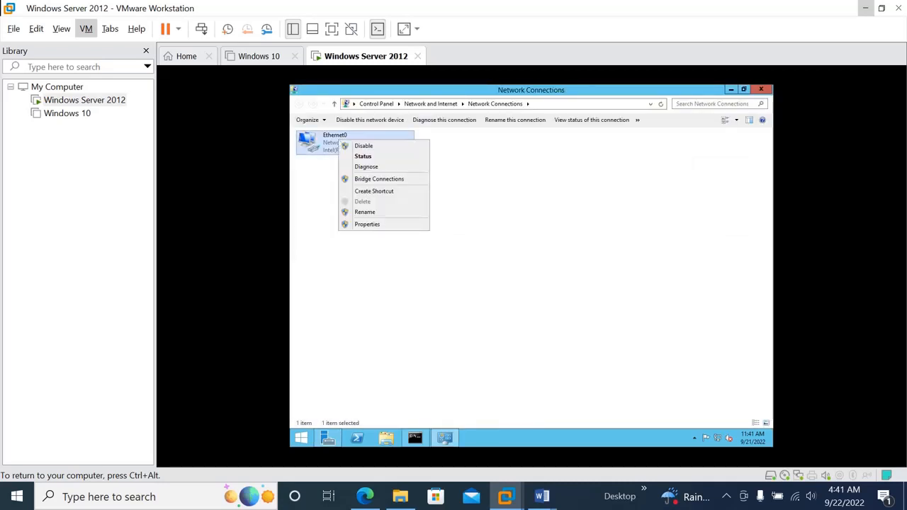
pyautogui.click(366, 226)
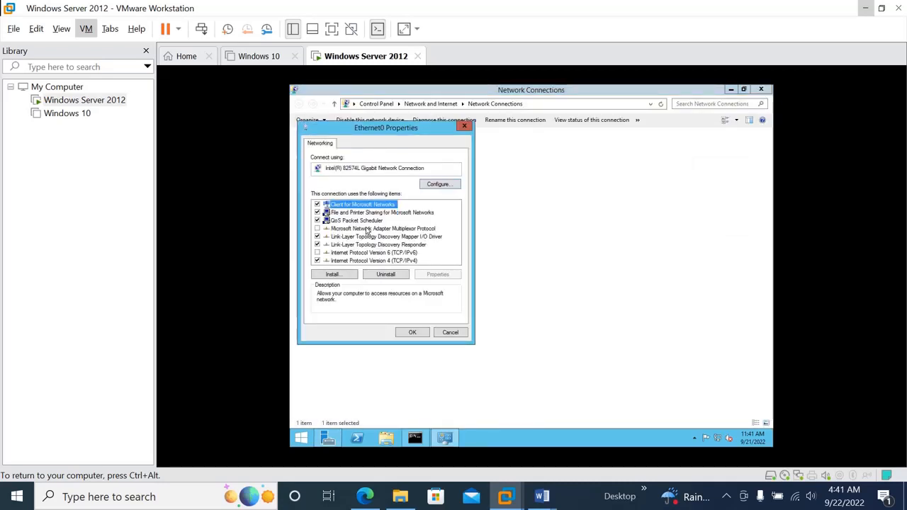
pyautogui.click(366, 262)
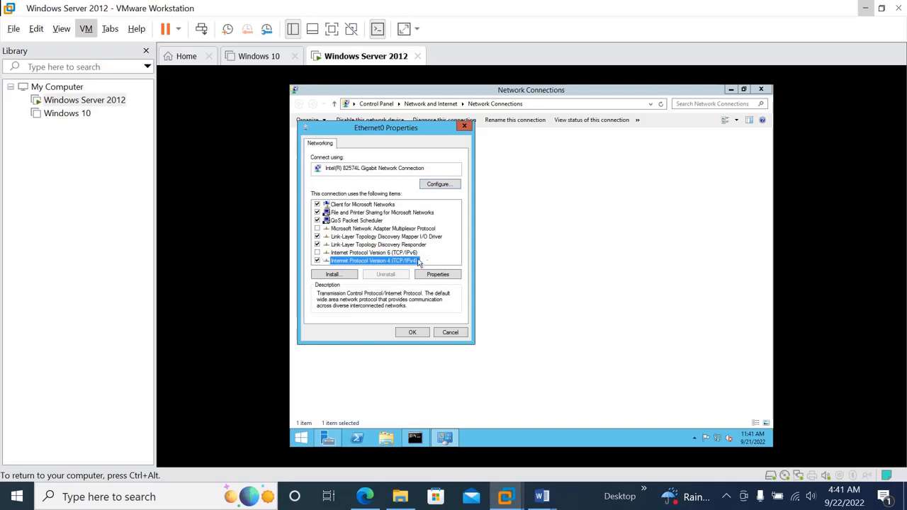
pyautogui.click(438, 277)
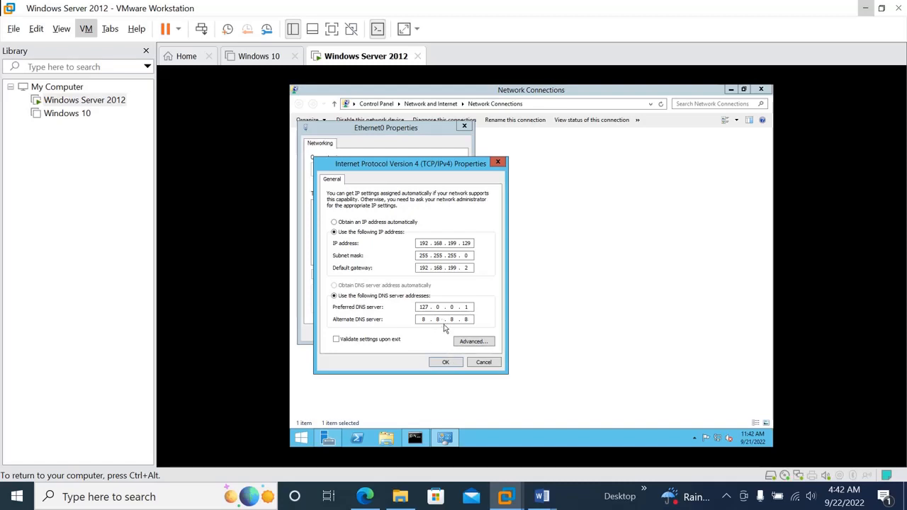
pyautogui.click(446, 362)
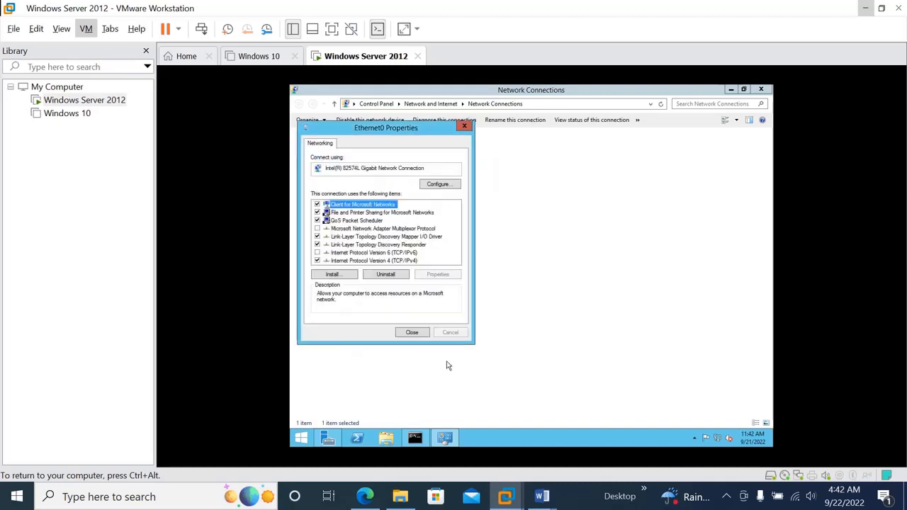
pyautogui.click(412, 332)
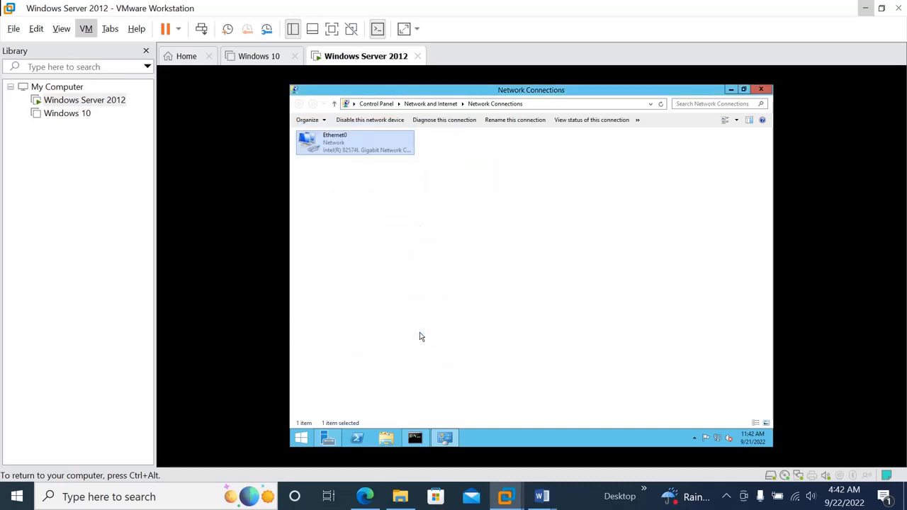
pyautogui.click(761, 90)
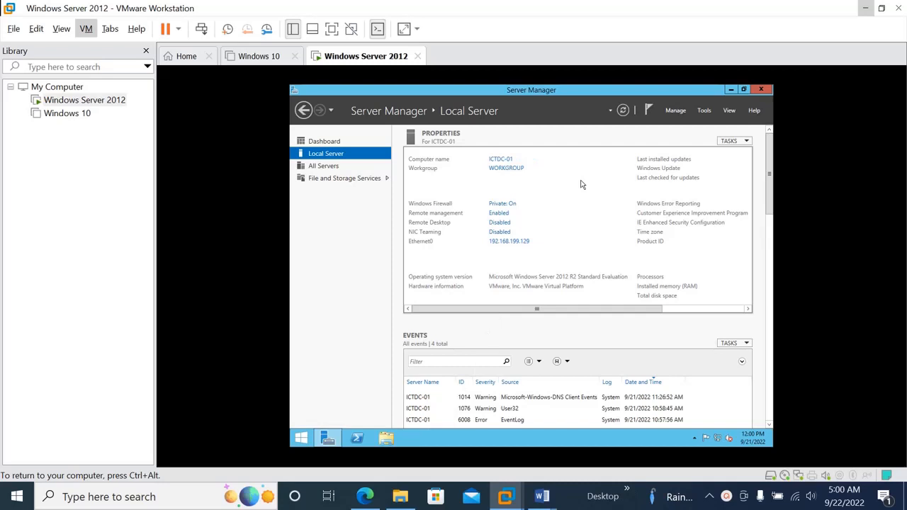
# Step: Find Command Prompt by searching cmd and pin it to the taskbar
pyautogui.click(299, 440)
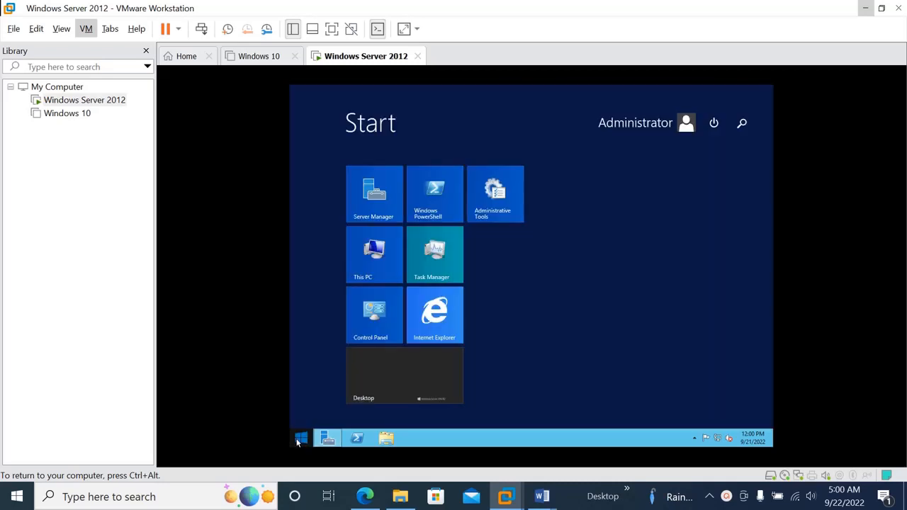
pyautogui.click(742, 126)
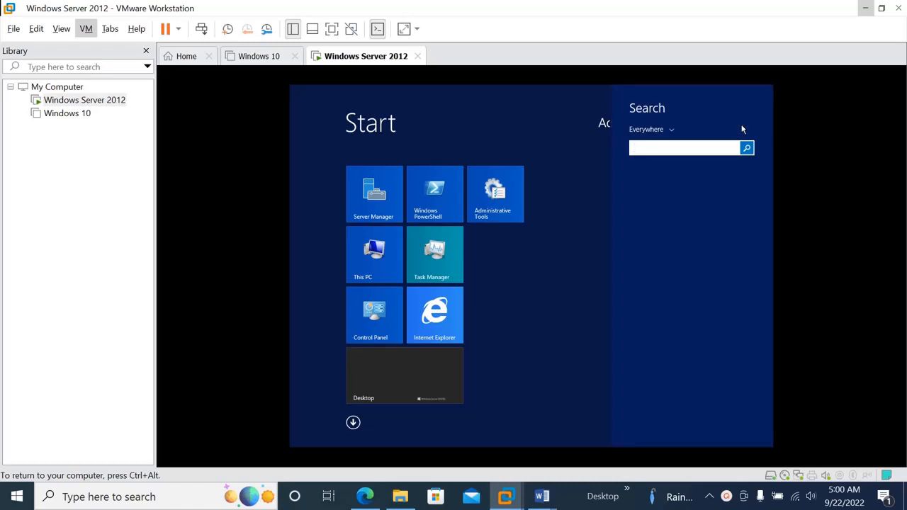
pyautogui.write('cmd')
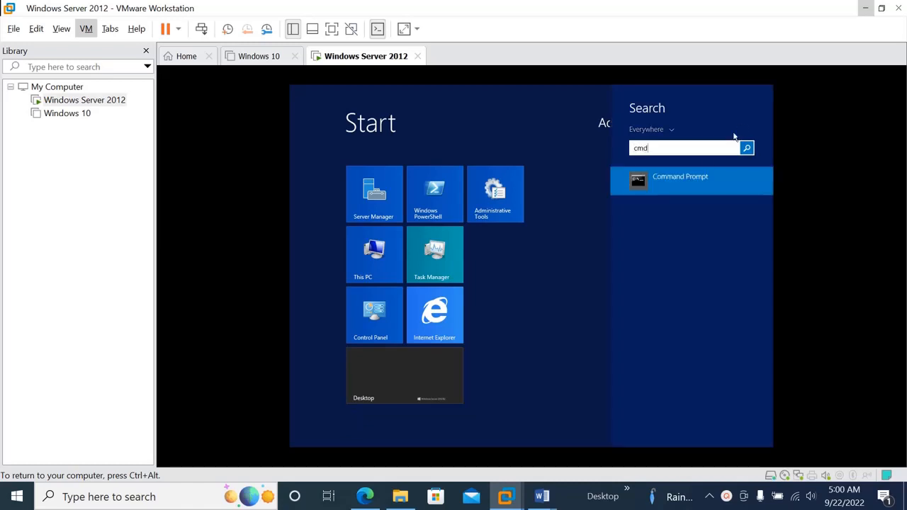
pyautogui.rightClick(682, 186)
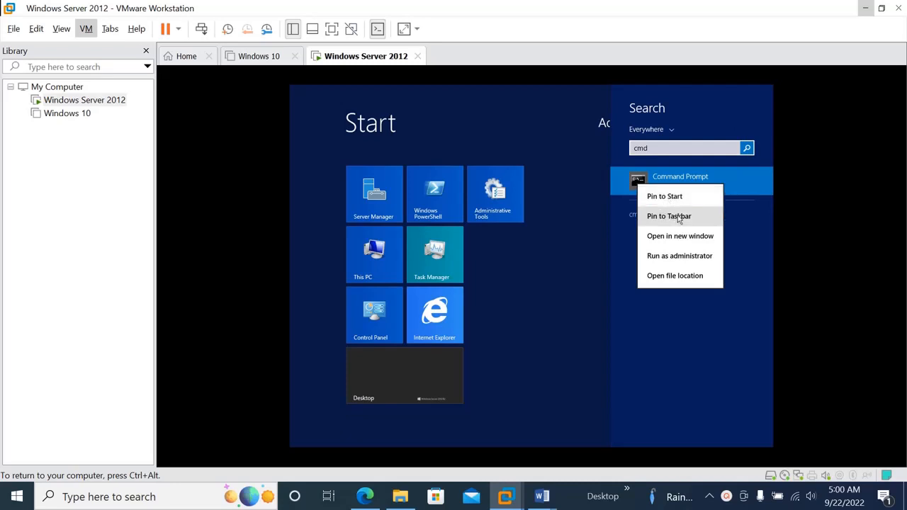
pyautogui.click(678, 218)
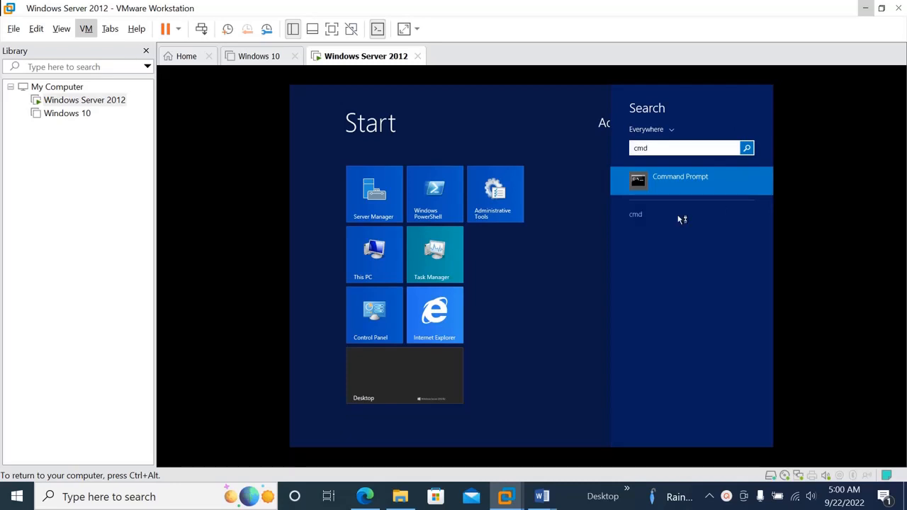
pyautogui.press('Escape')
# Step: Run ping google.com in Command Prompt, then close the window
pyautogui.click(387, 391)
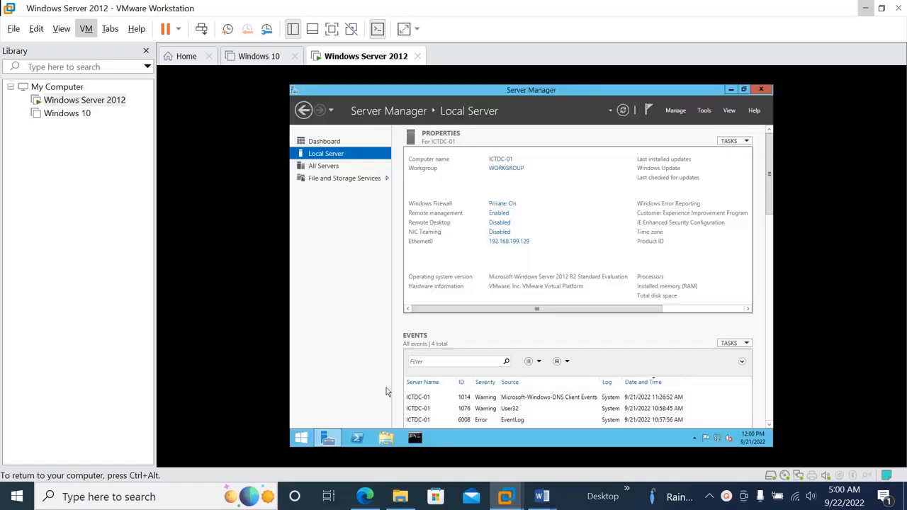
pyautogui.click(415, 439)
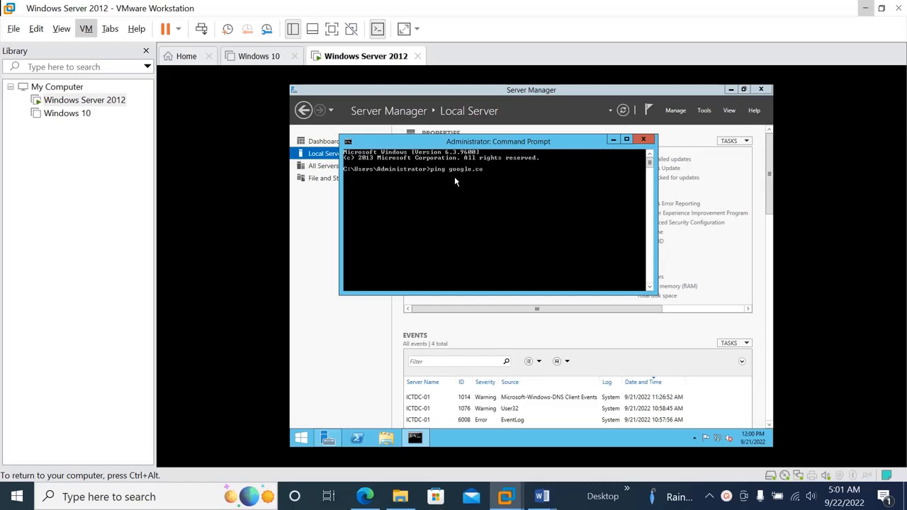
pyautogui.write('ping google.com')
pyautogui.press('Return')
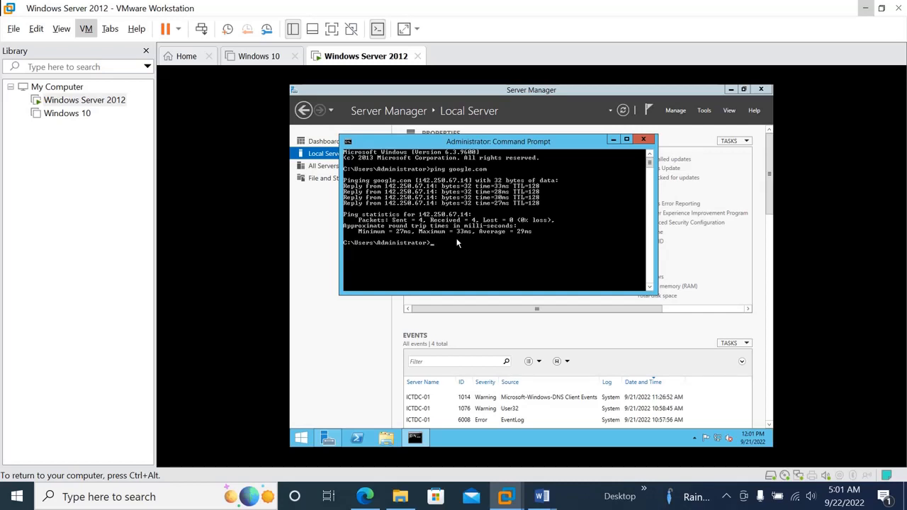
pyautogui.click(643, 139)
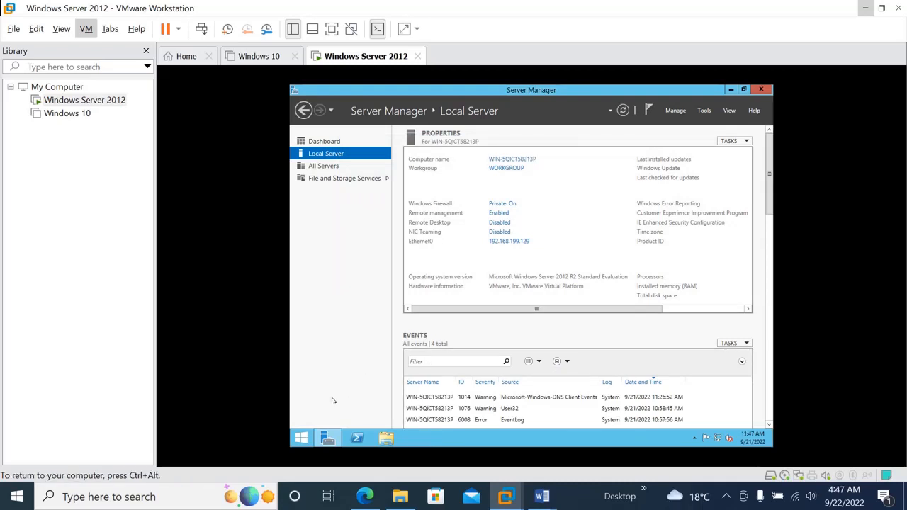
# Step: Restart the server with Other (Planned) as the shutdown reason
pyautogui.click(301, 439)
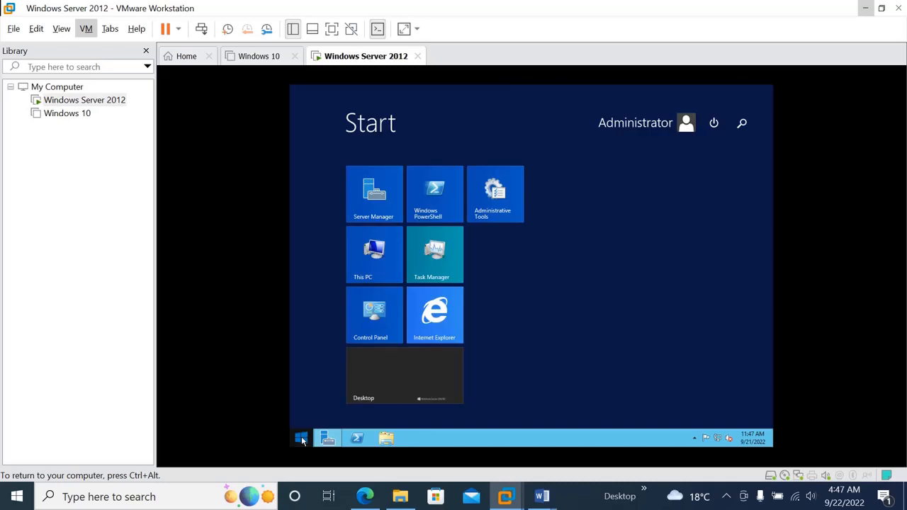
pyautogui.click(716, 124)
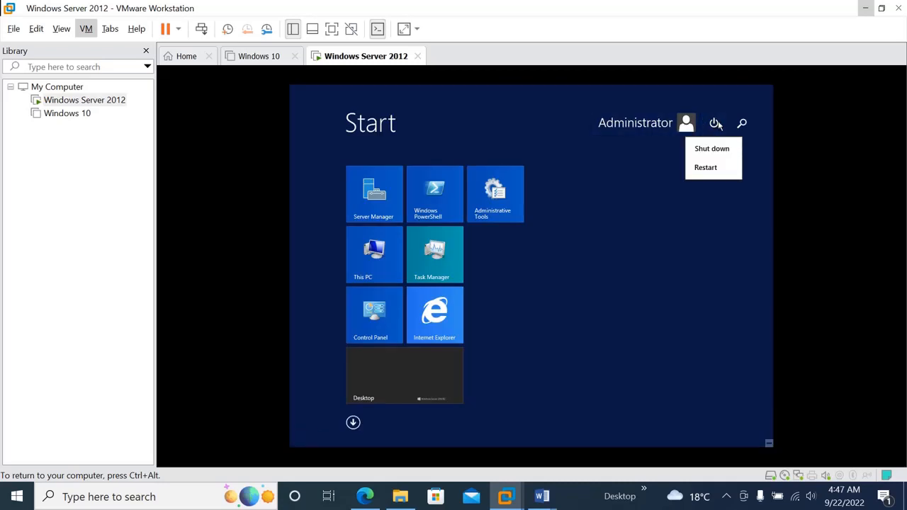
pyautogui.click(707, 169)
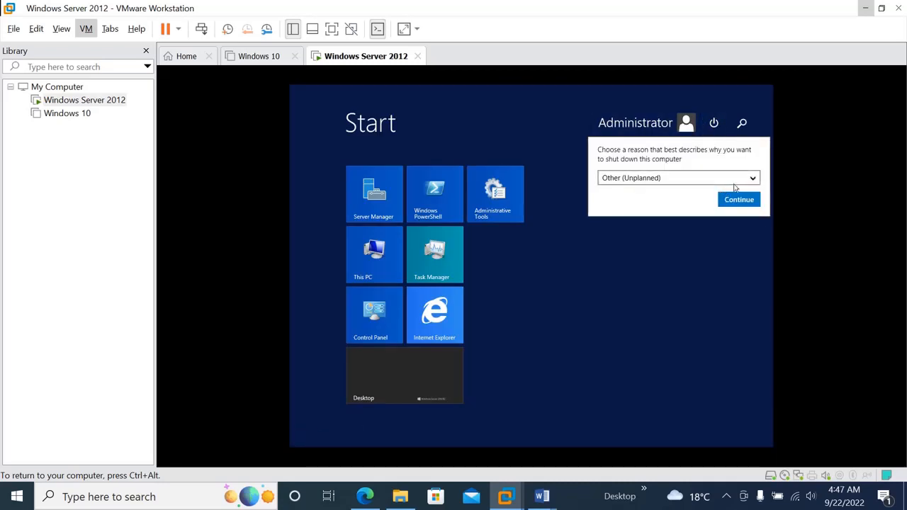
pyautogui.click(745, 183)
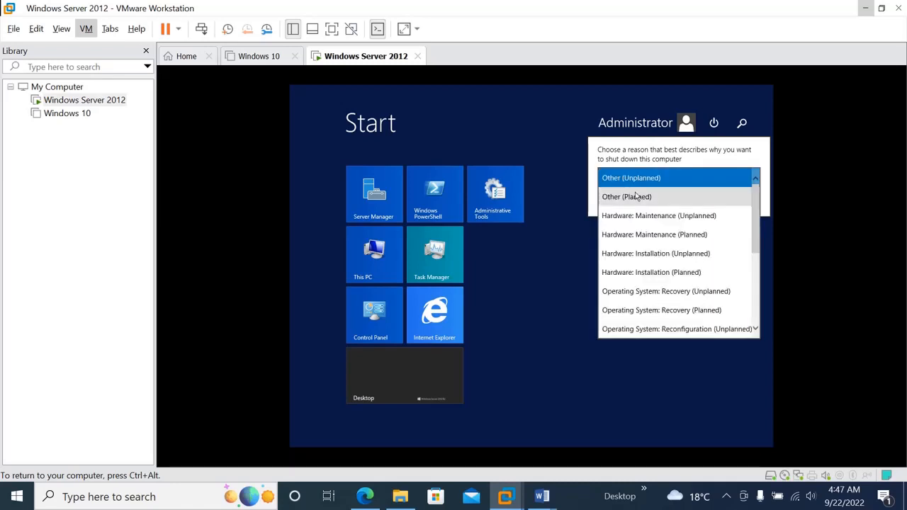
pyautogui.click(633, 196)
pyautogui.click(730, 202)
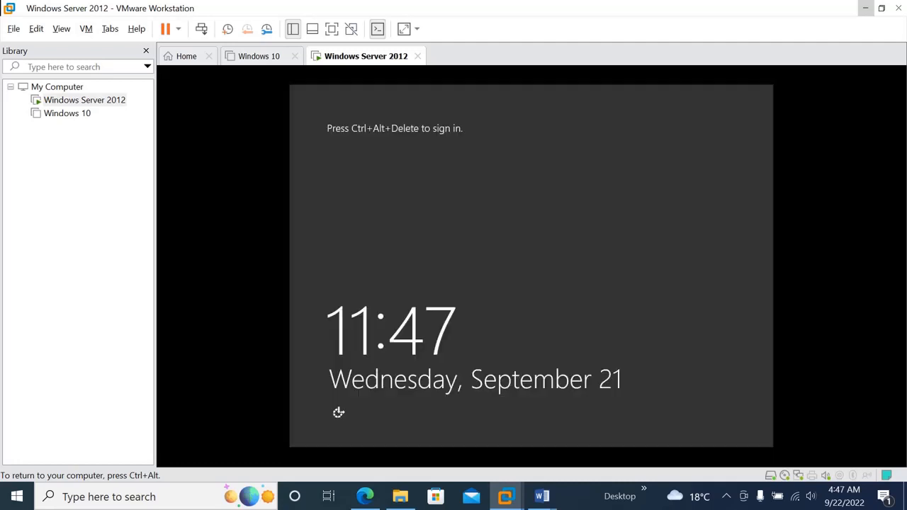
# Step: Release input from the guest with Ctrl+Alt and open the VM menu
pyautogui.hotkey('ctrl', 'alt')
pyautogui.click(110, 29)
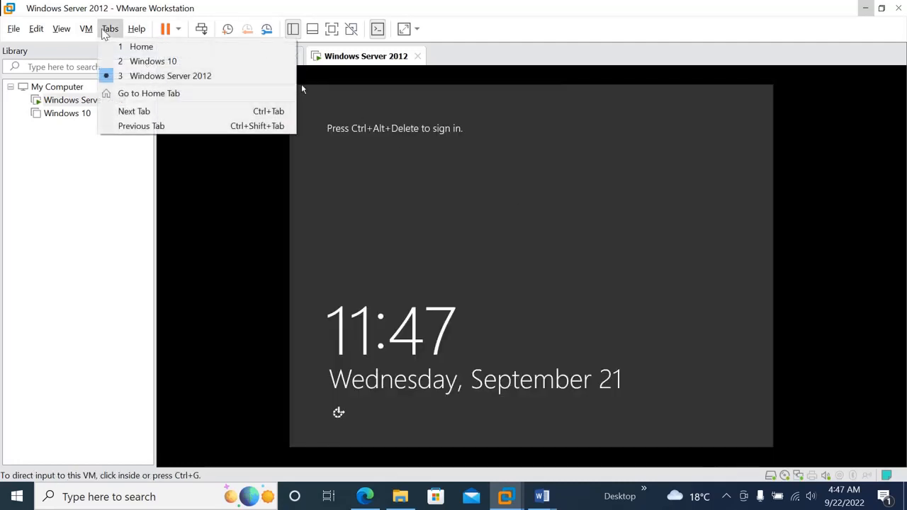
pyautogui.click(102, 33)
pyautogui.click(96, 31)
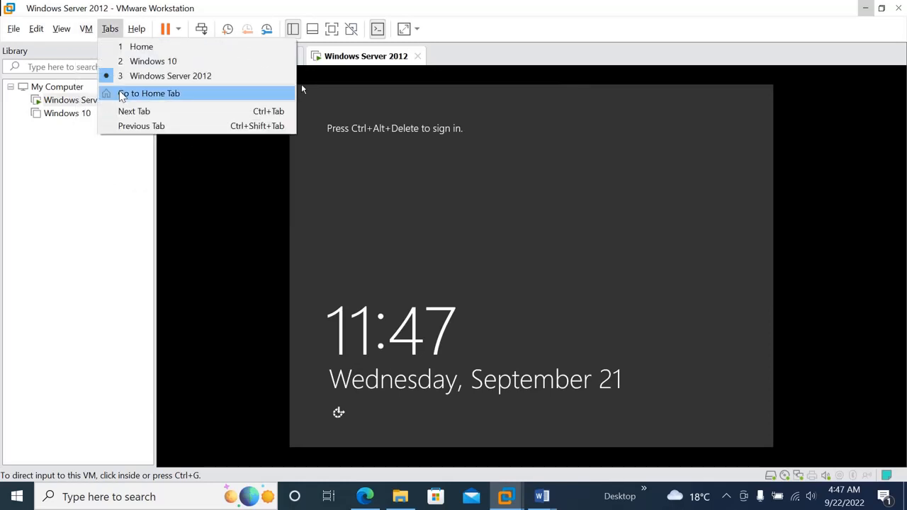
# Step: Send Ctrl+Alt+Del and sign in as Administrator with the account password
pyautogui.click(111, 93)
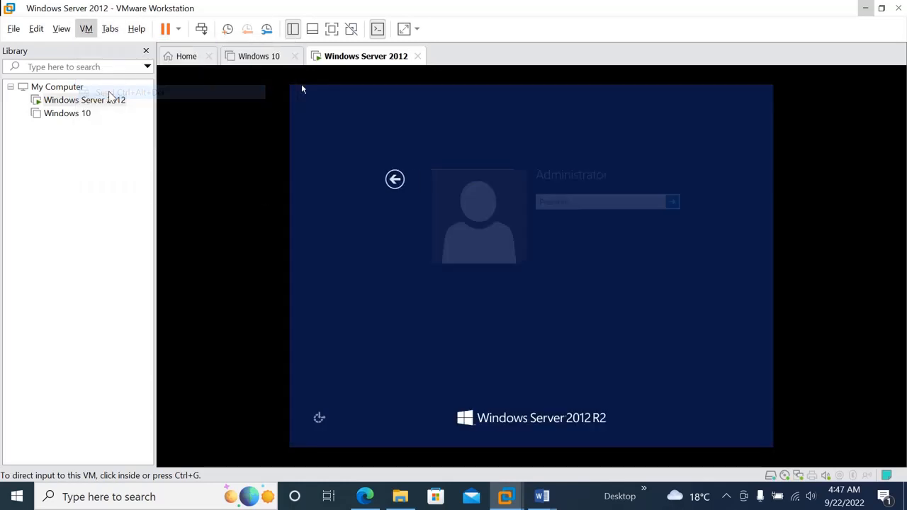
pyautogui.click(540, 203)
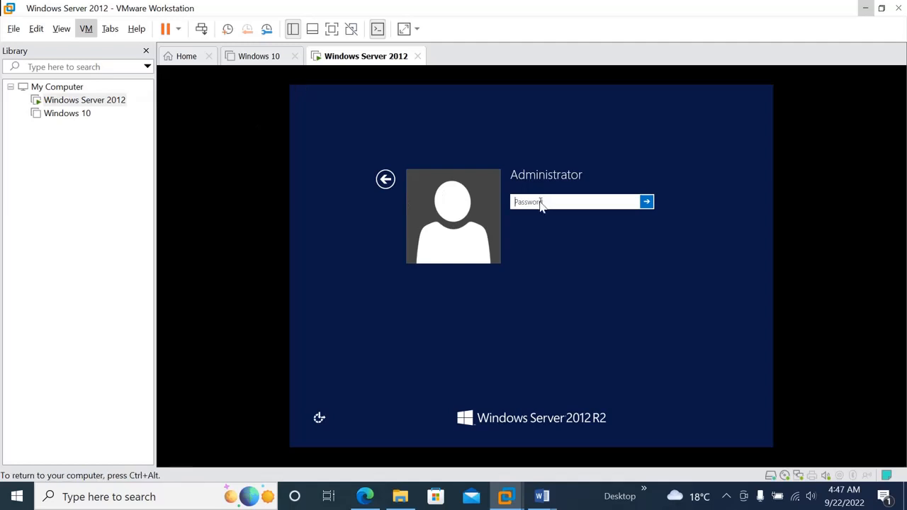
pyautogui.write('•••••••••')
pyautogui.press('Return')
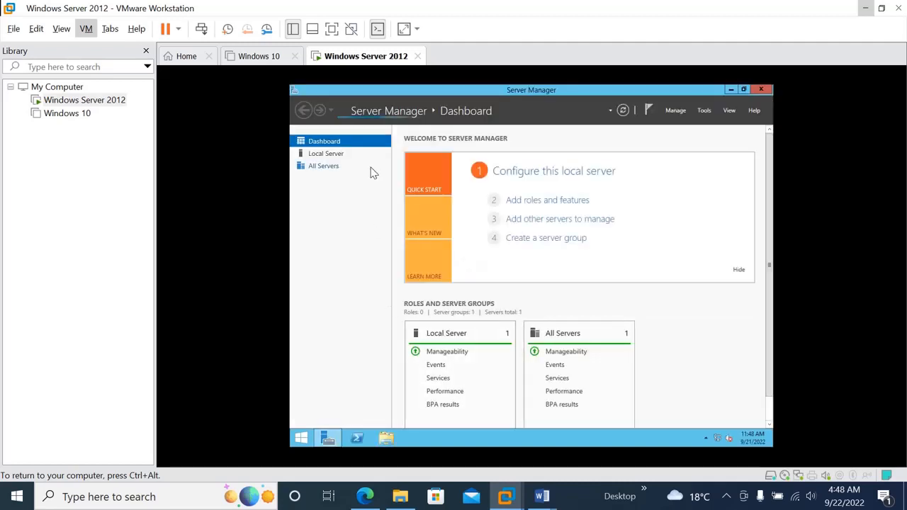
pyautogui.click(334, 159)
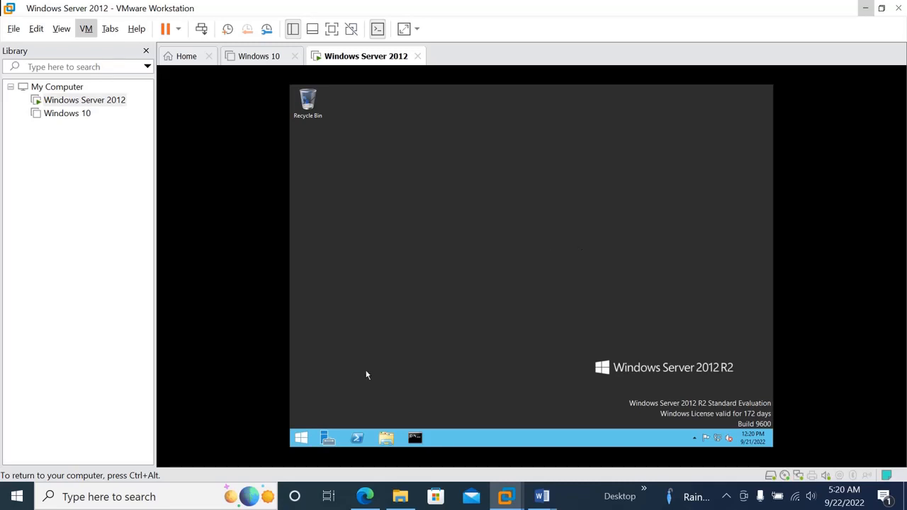
# Step: Launch Add Roles and Features with role-based installation targeting ICTDC-01
pyautogui.click(326, 439)
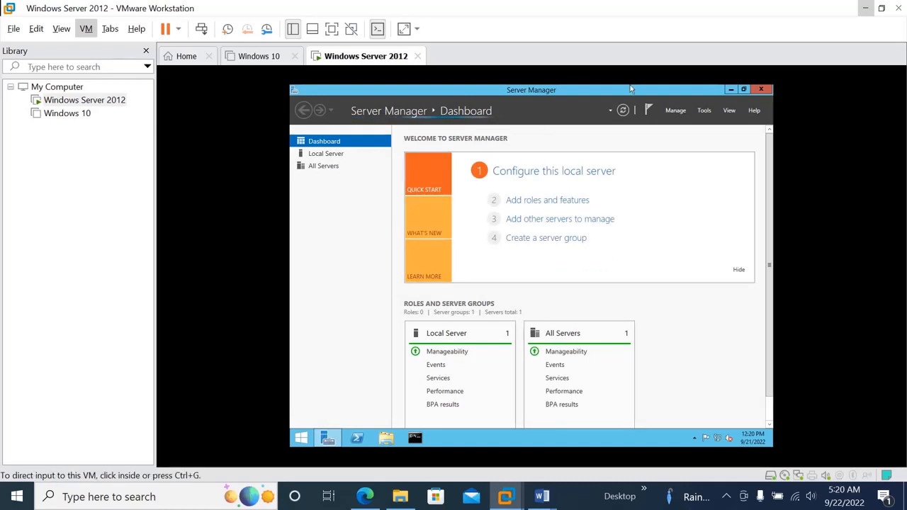
pyautogui.click(672, 112)
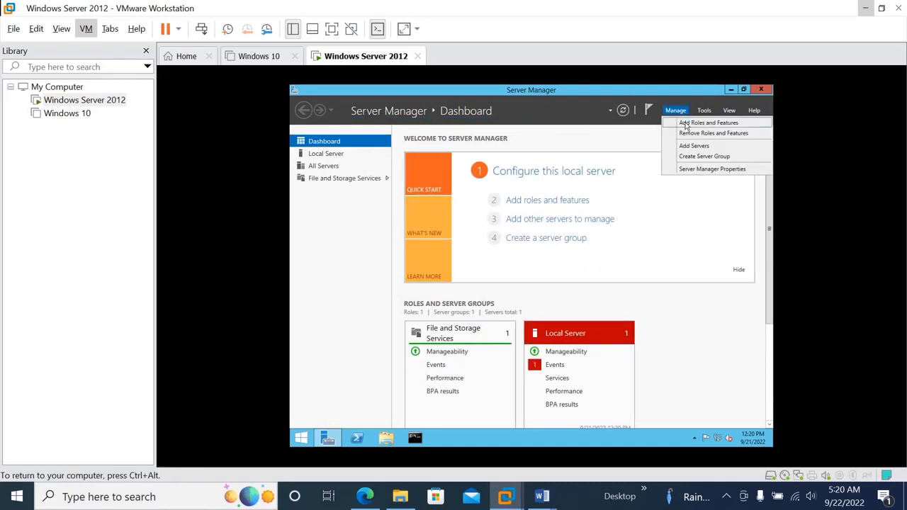
pyautogui.click(686, 125)
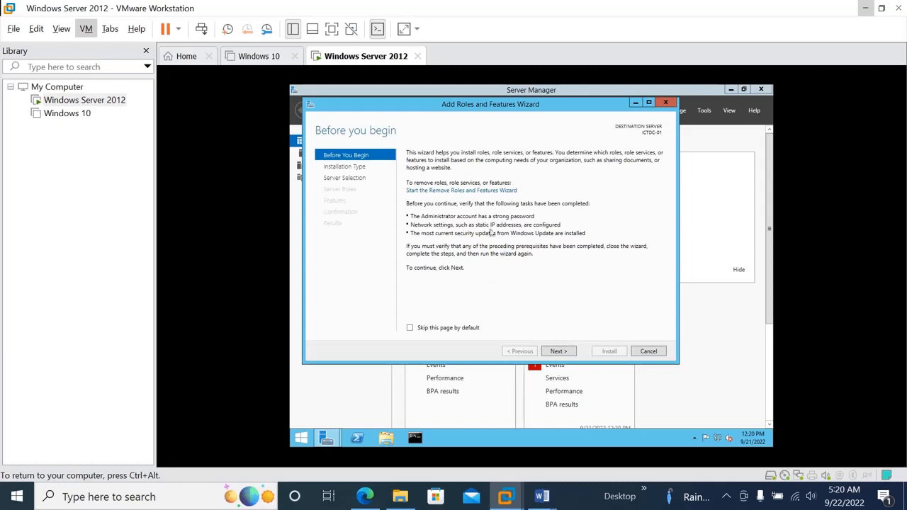
pyautogui.click(559, 351)
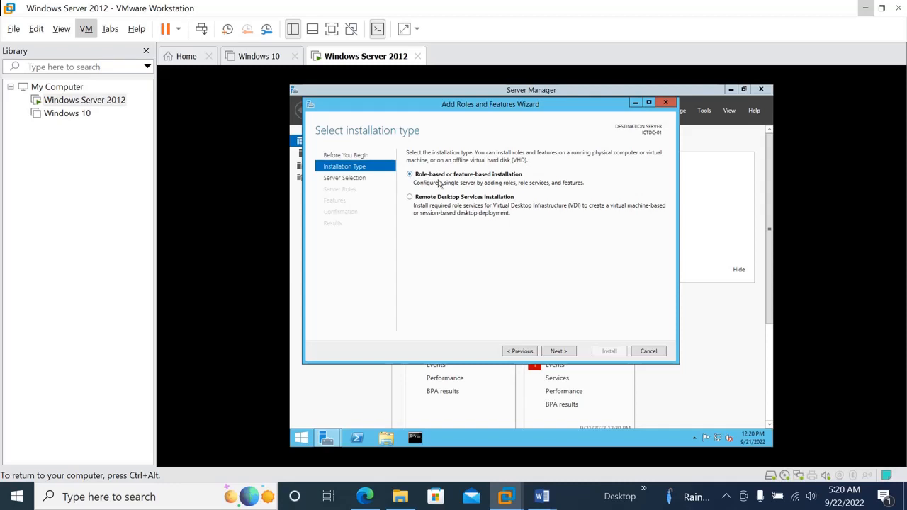
pyautogui.click(560, 351)
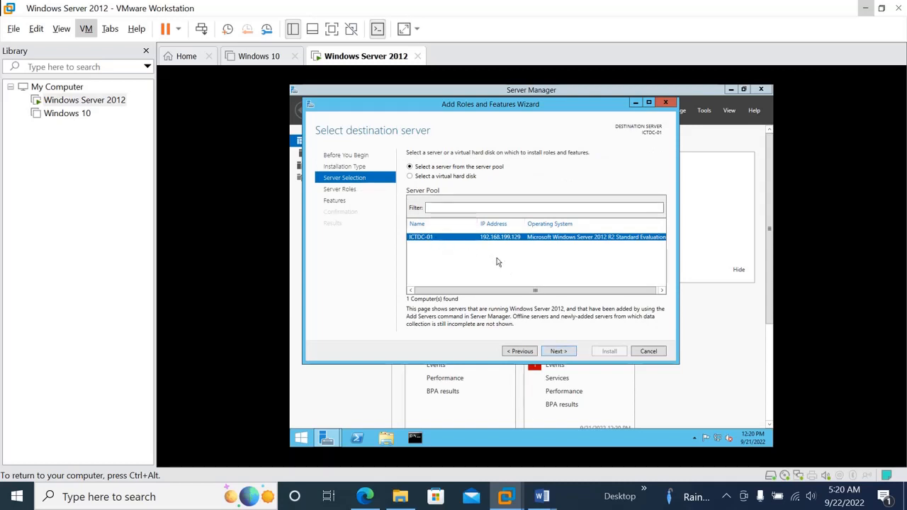
pyautogui.click(559, 352)
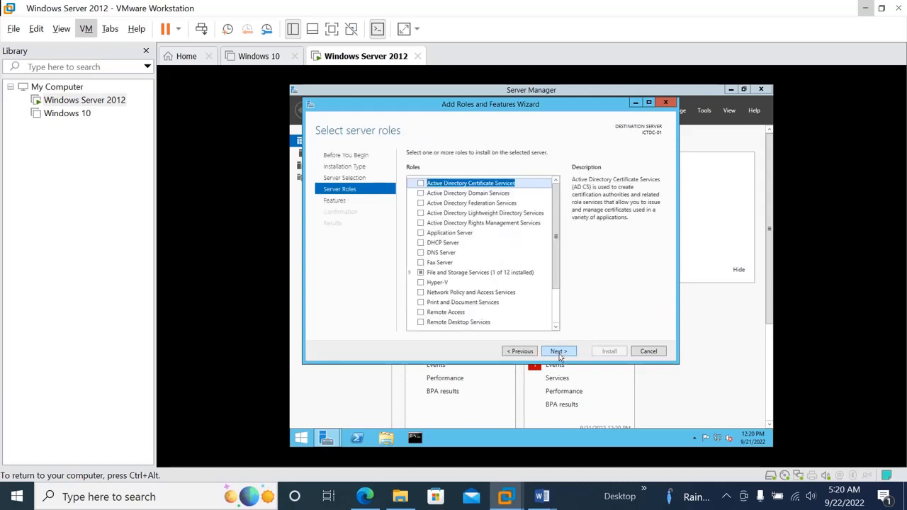
# Step: Select the Active Directory Domain Services and DNS Server roles with their required features
pyautogui.click(421, 194)
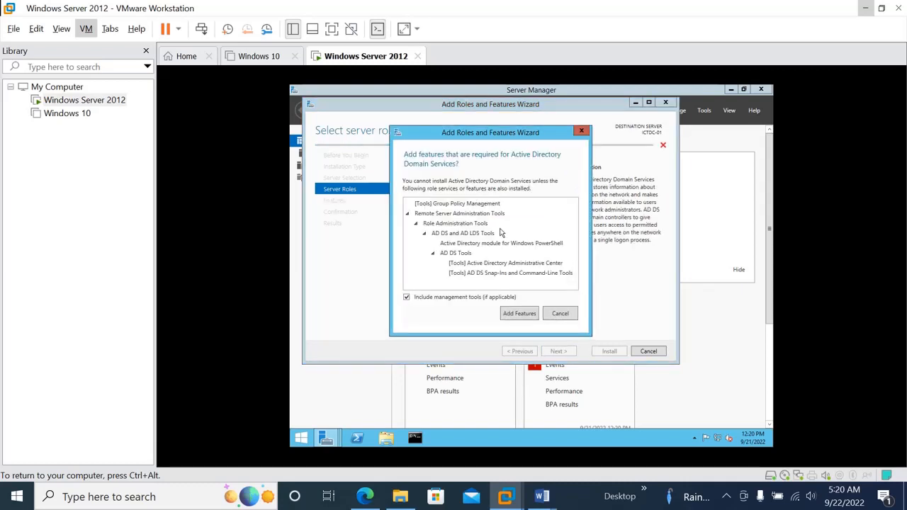
pyautogui.click(522, 313)
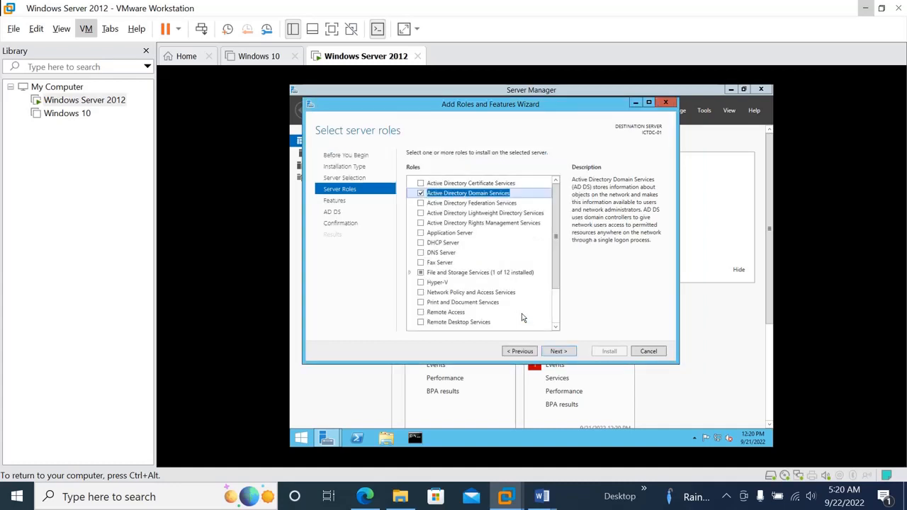
pyautogui.click(421, 253)
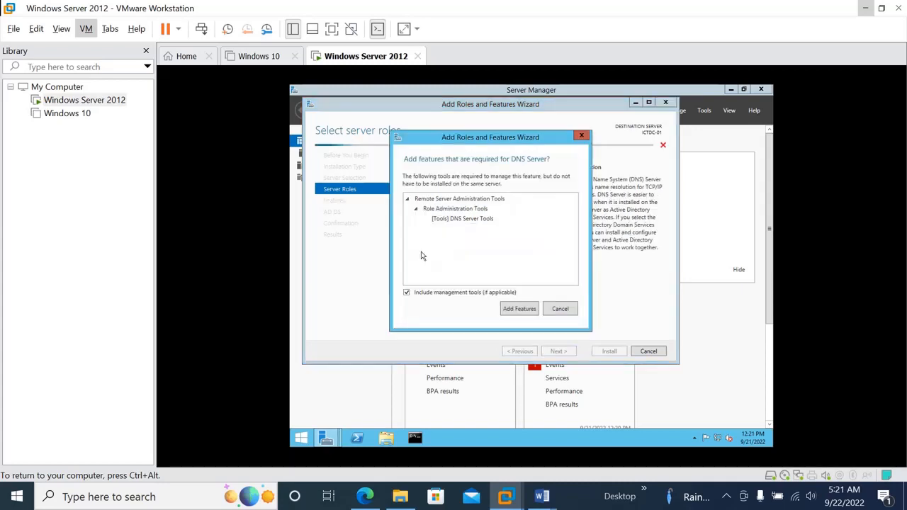
pyautogui.click(514, 309)
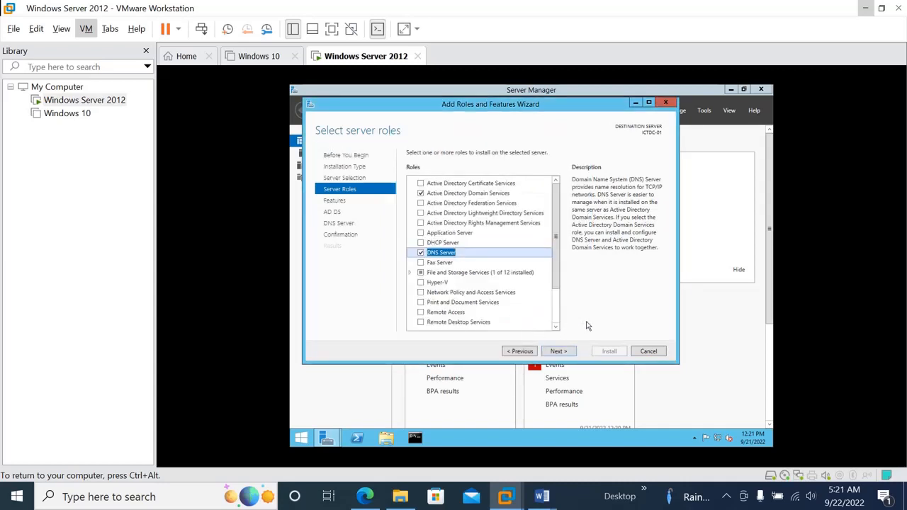
pyautogui.click(563, 353)
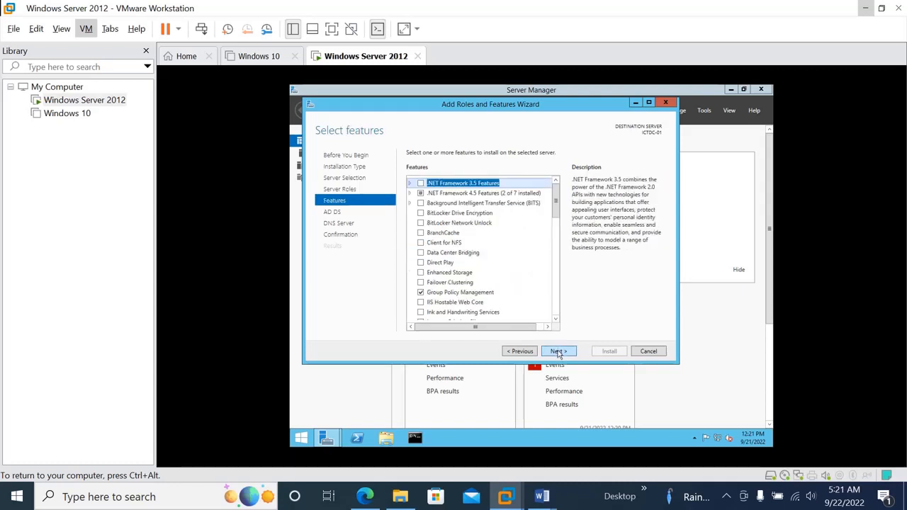
# Step: Pass the Features, AD DS and DNS pages, install the roles, and close the wizard
pyautogui.click(559, 357)
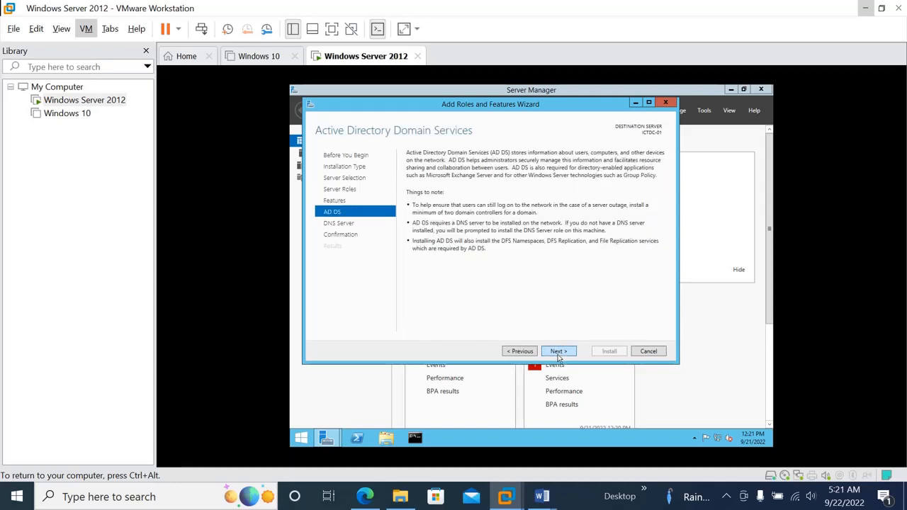
pyautogui.click(557, 356)
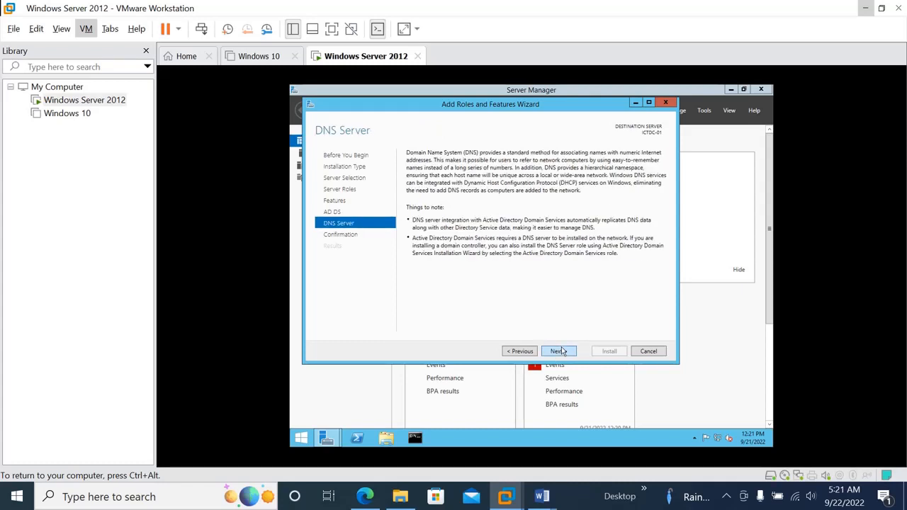
pyautogui.click(559, 352)
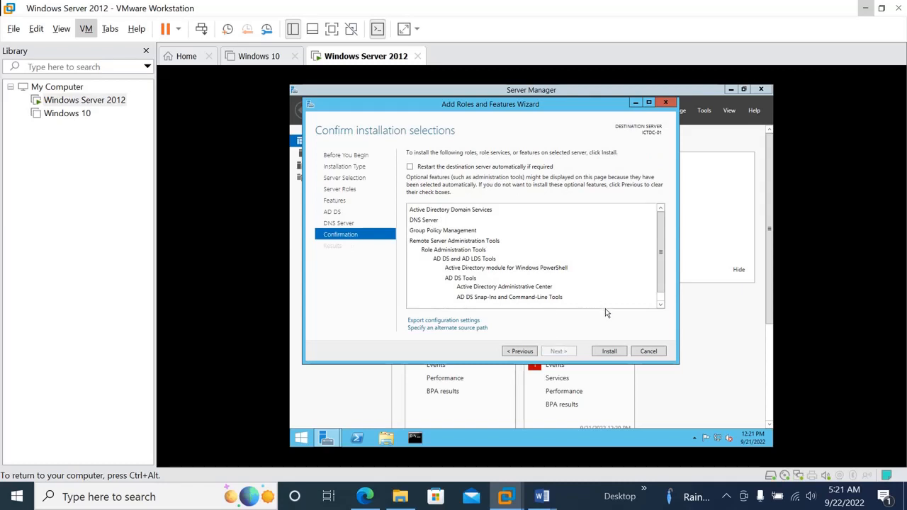
pyautogui.click(609, 352)
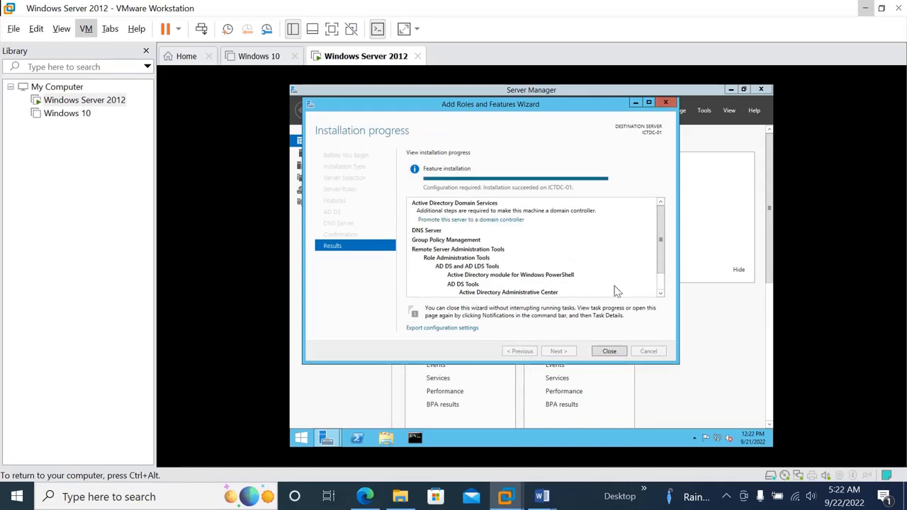
pyautogui.click(611, 354)
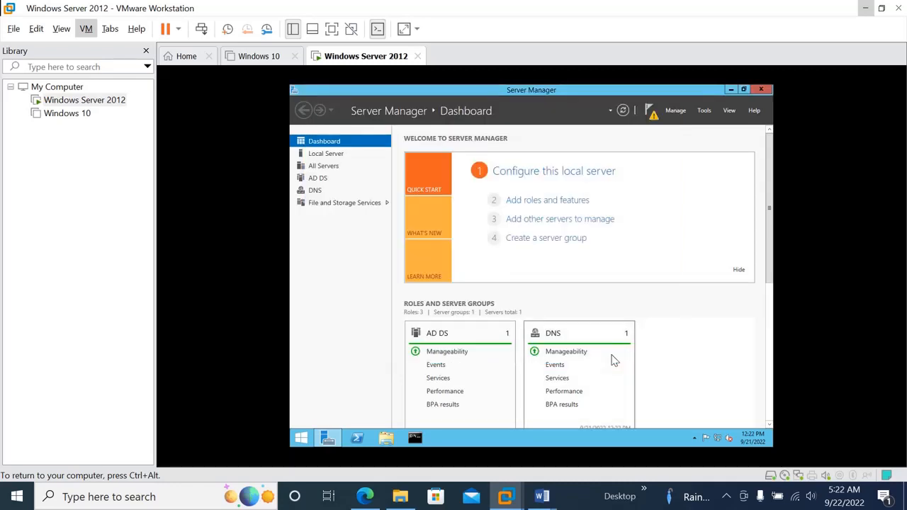
# Step: Start domain controller promotion, adding a new forest with root domain ictlab.com
pyautogui.click(650, 113)
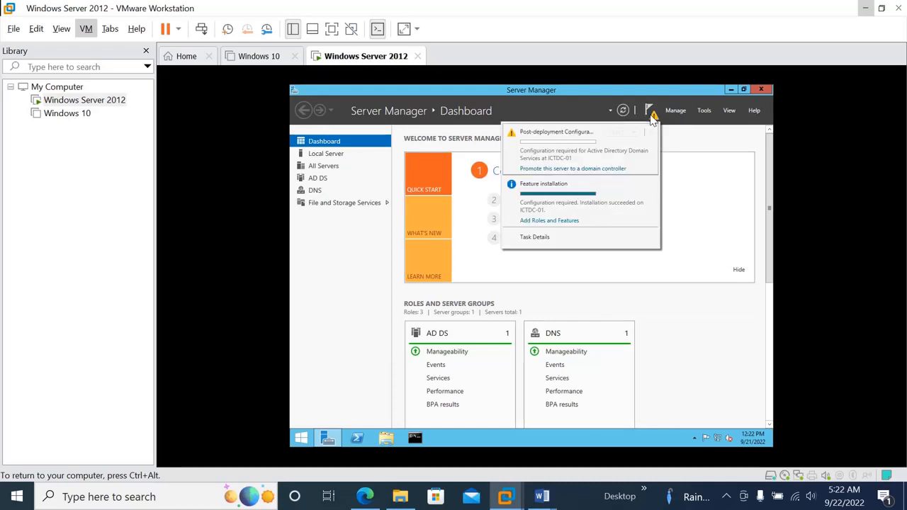
pyautogui.click(549, 169)
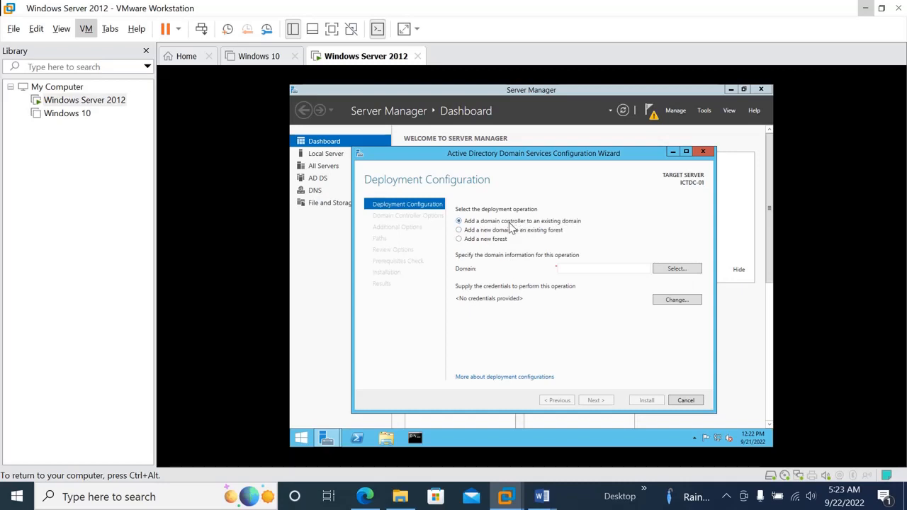
pyautogui.click(460, 231)
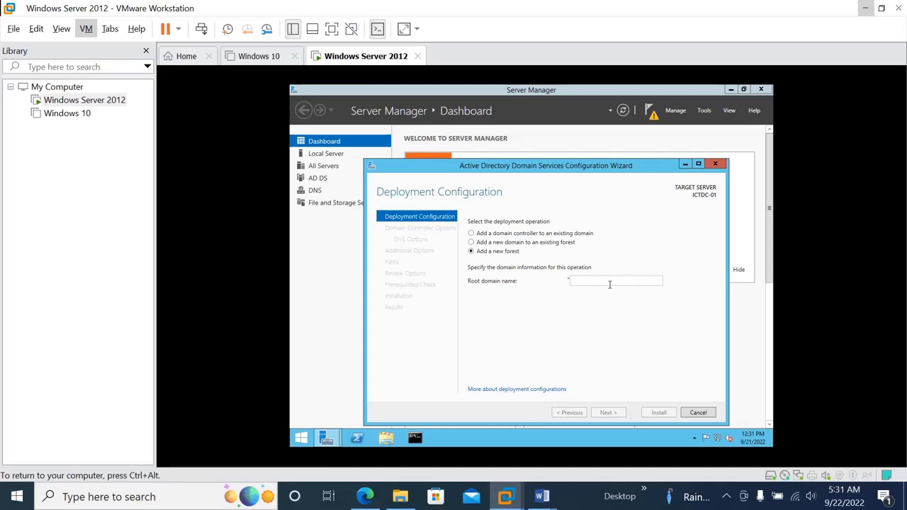
pyautogui.write('ict')
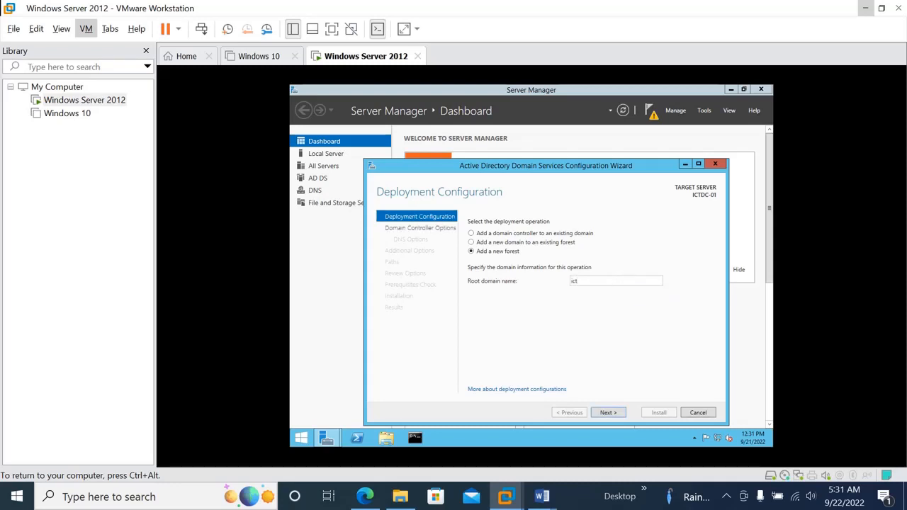
pyautogui.write('lab.com')
pyautogui.click(609, 414)
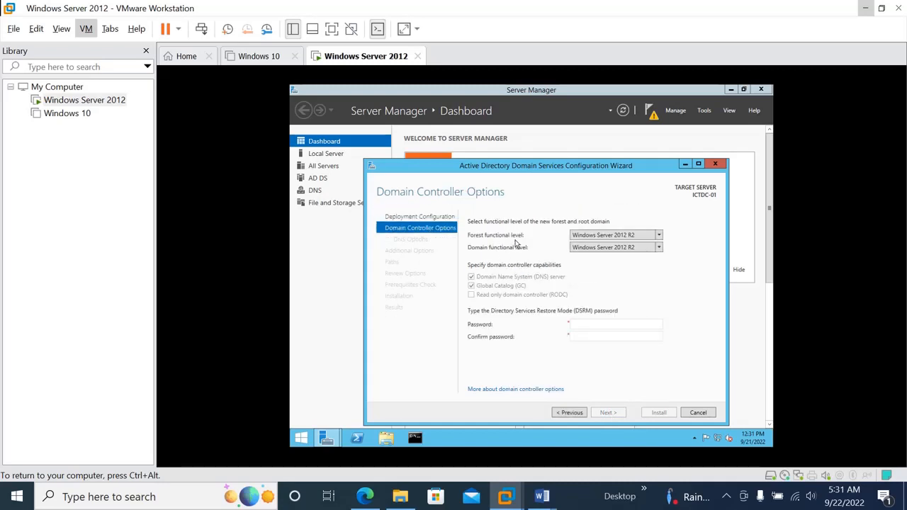
# Step: Keep Windows Server 2012 R2 as the forest and domain functional levels
pyautogui.click(660, 238)
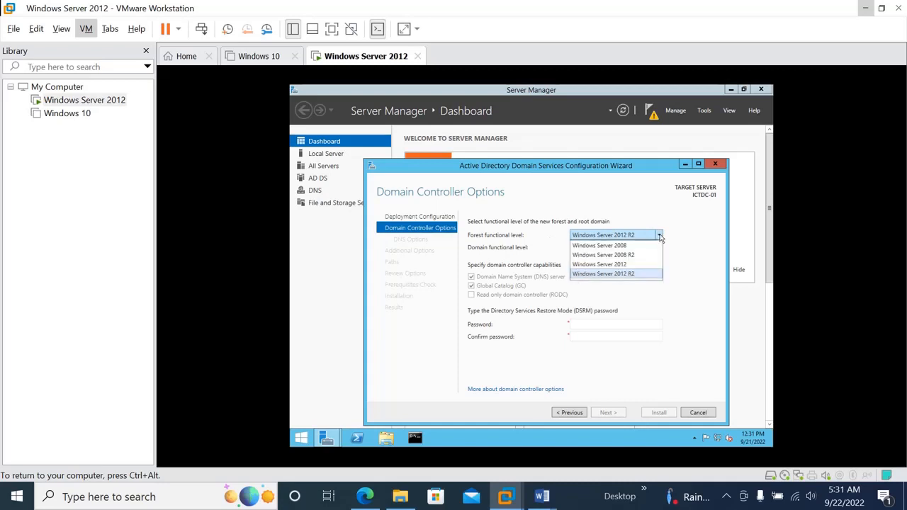
pyautogui.click(623, 274)
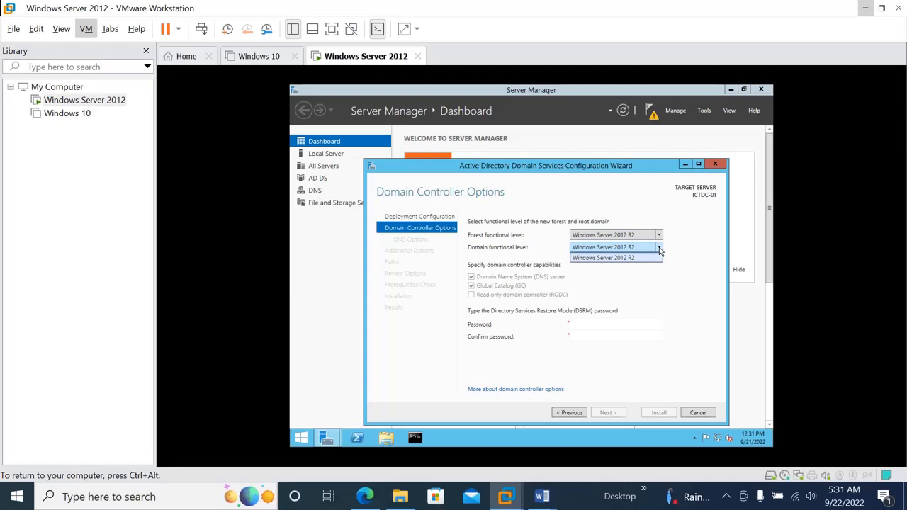
pyautogui.click(631, 259)
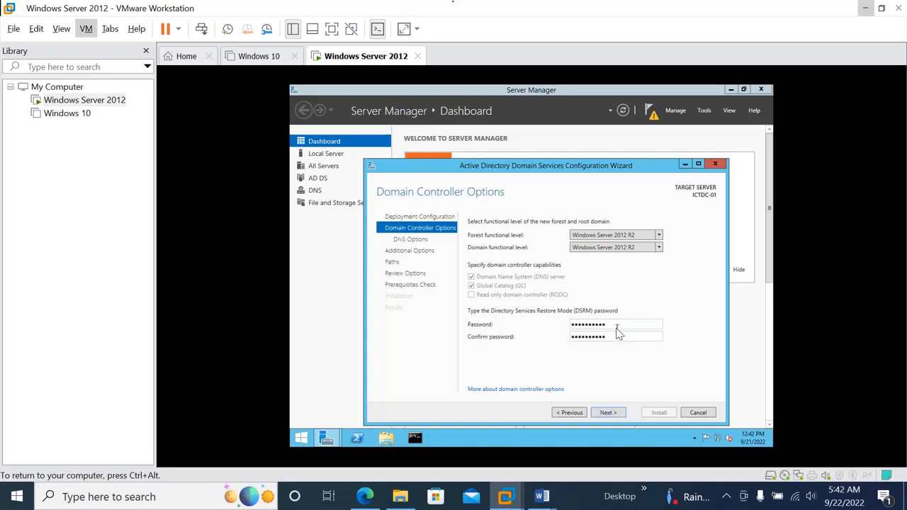
# Step: Accept the DNS options, NetBIOS name ICTLAB and default database folder paths
pyautogui.click(609, 414)
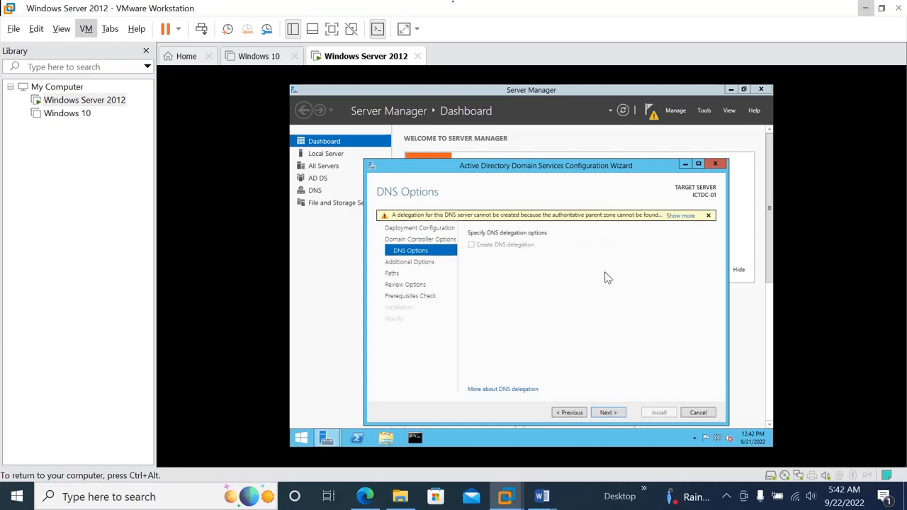
pyautogui.click(609, 414)
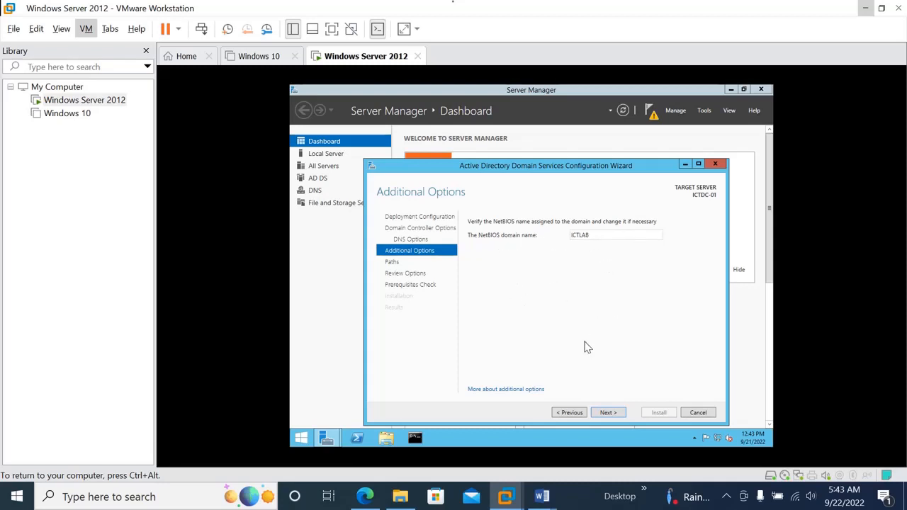
pyautogui.click(610, 412)
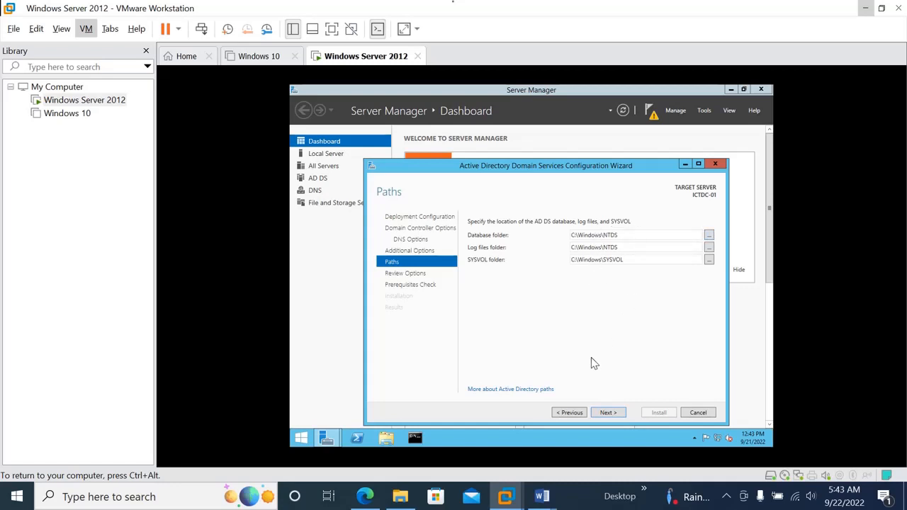
pyautogui.click(608, 413)
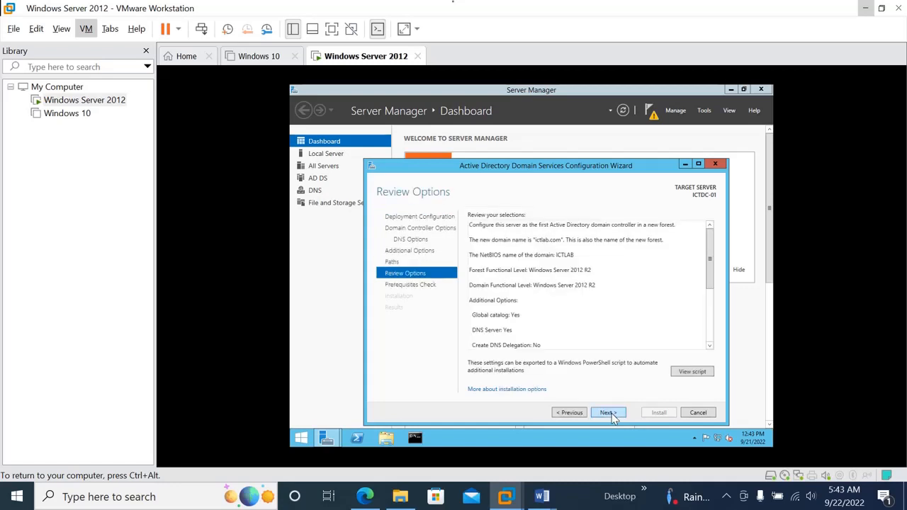
# Step: Review the PowerShell deployment script for ictlab.com, then run the prerequisites check
pyautogui.click(687, 373)
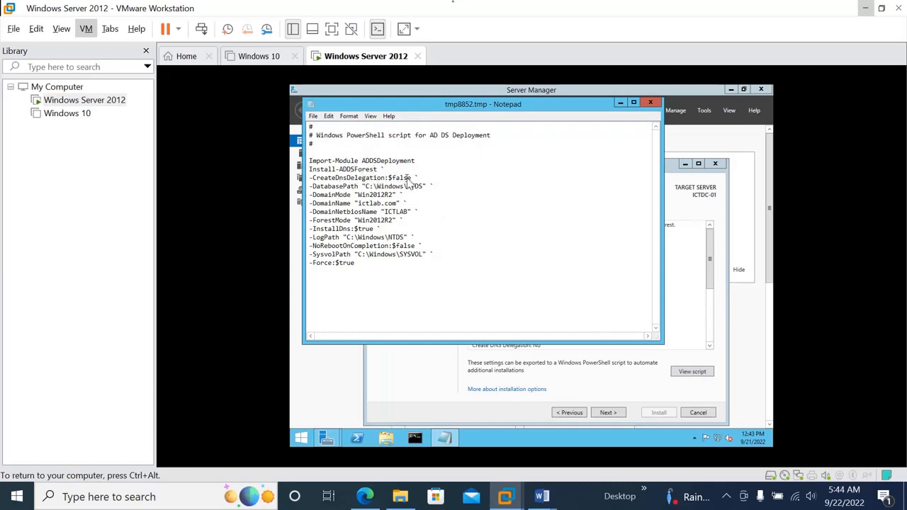
pyautogui.moveTo(406, 206); pyautogui.dragTo(360, 203)
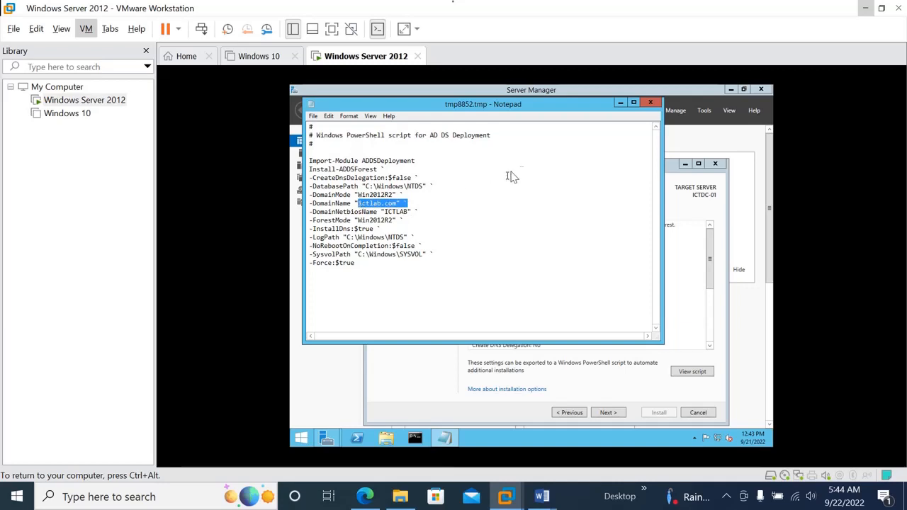
pyautogui.click(651, 104)
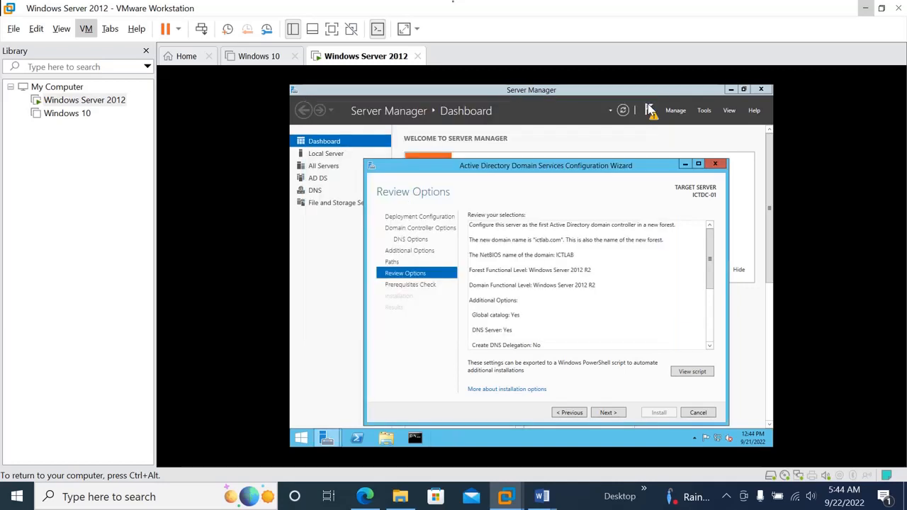
pyautogui.click(611, 416)
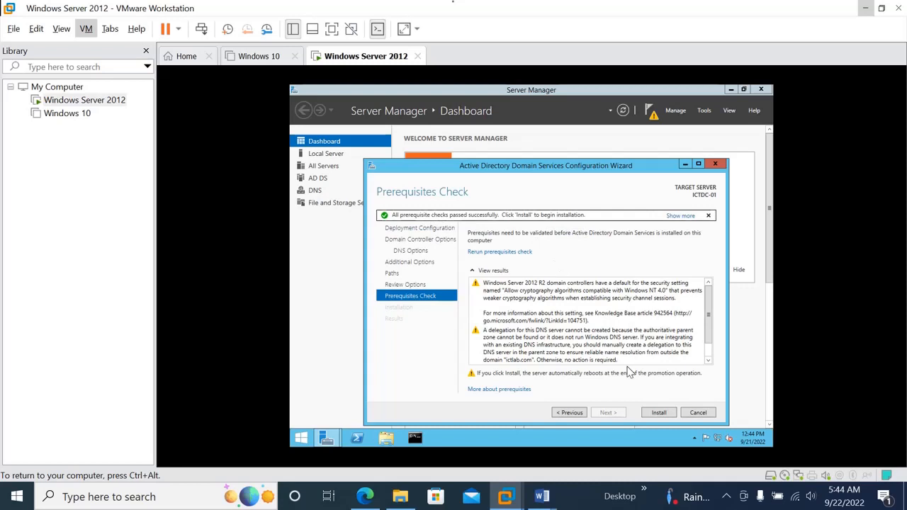
# Step: Run the domain controller installation, then sign in to the rebooted server as ICTLAB\Administrator with the account password
pyautogui.click(659, 414)
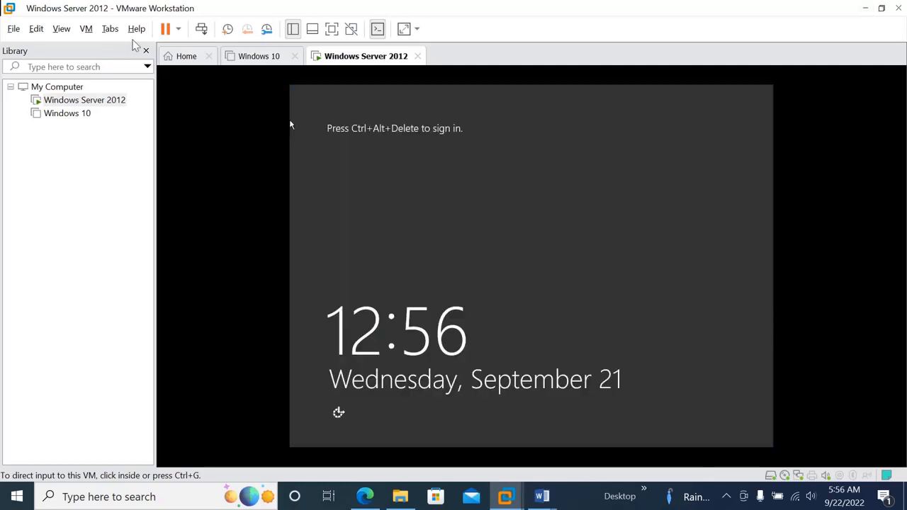
pyautogui.click(88, 30)
pyautogui.click(119, 92)
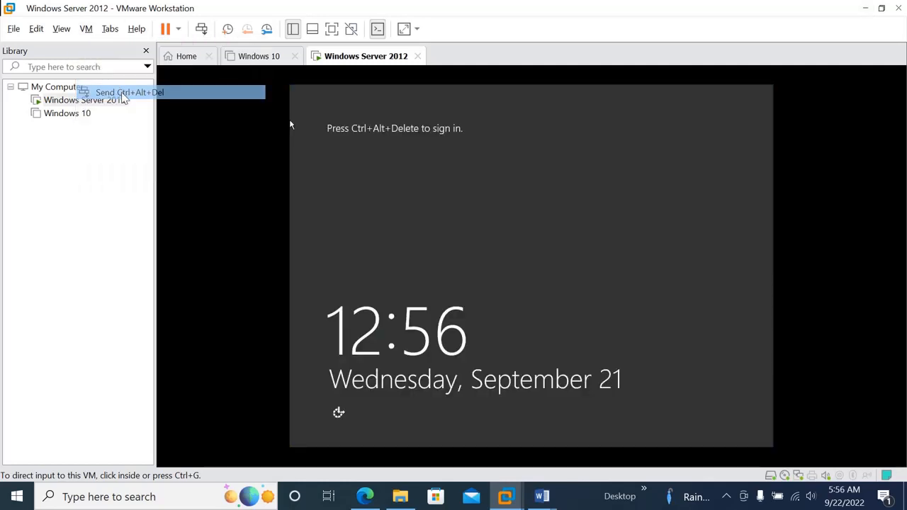
pyautogui.click(375, 236)
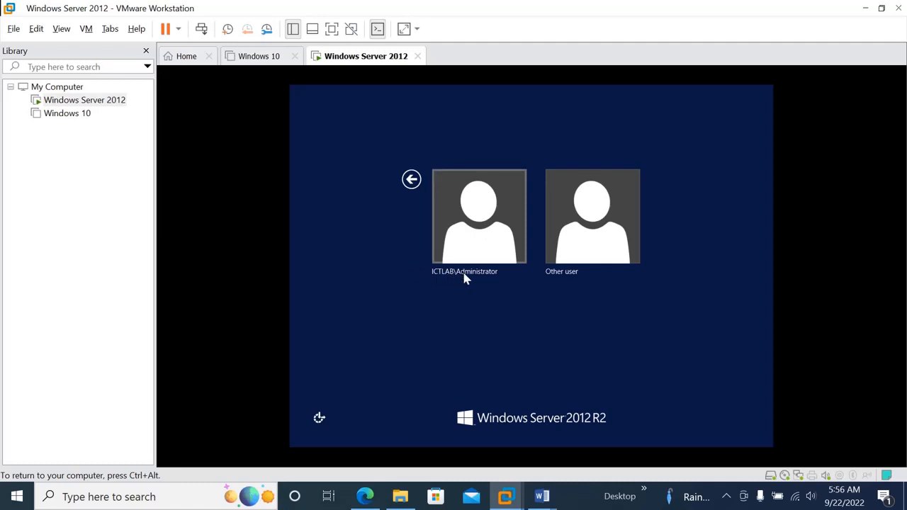
pyautogui.click(490, 227)
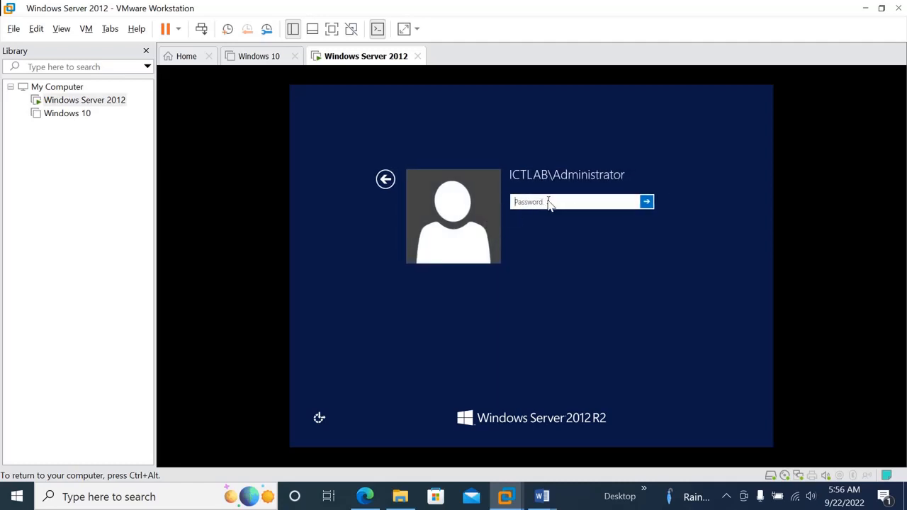
pyautogui.write('P')
pyautogui.press('Return')
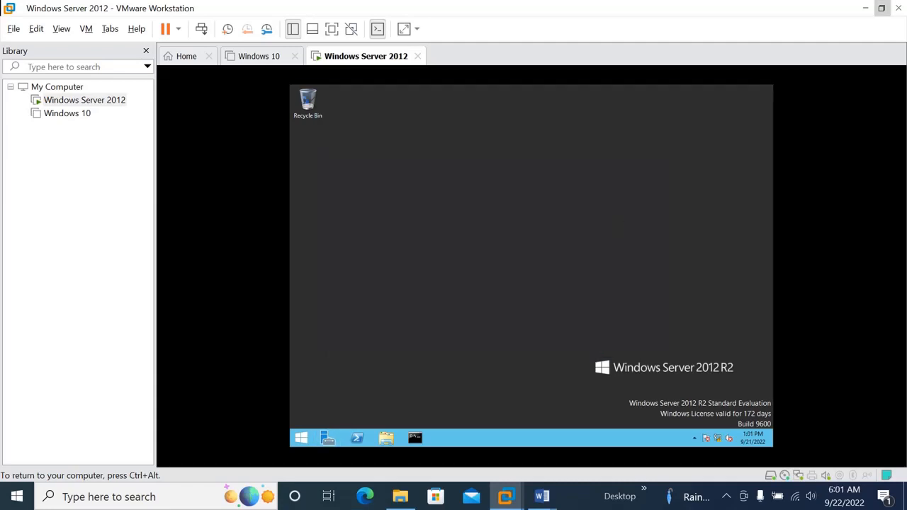
pyautogui.hotkey('ctrl', 'alt')
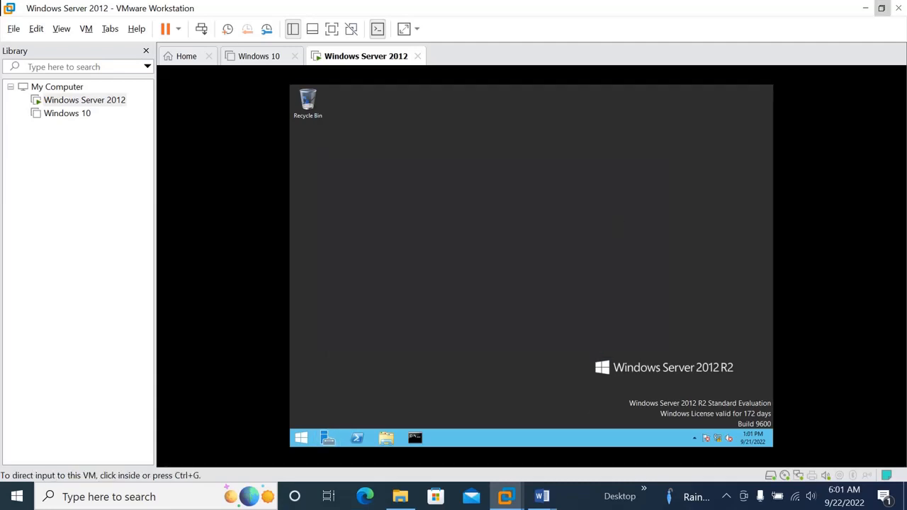